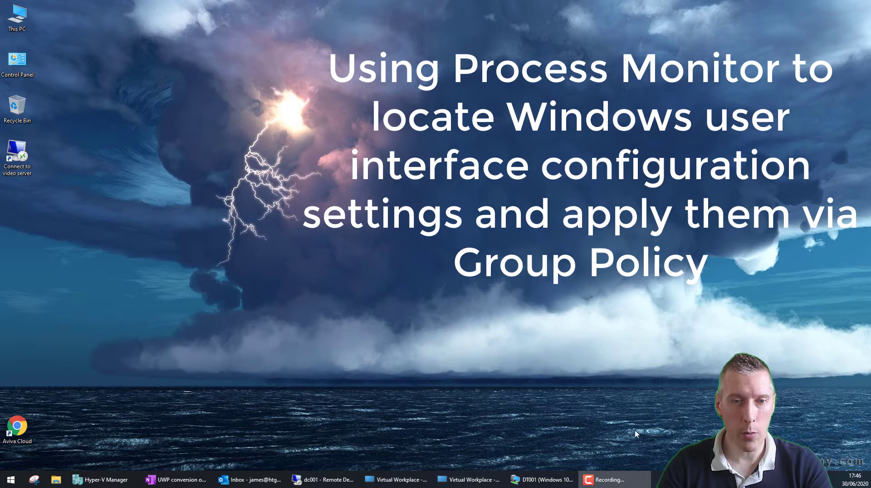
# Step: Open the DT001 VM in an enhanced session and sign in with the admin password
pyautogui.click(557, 480)
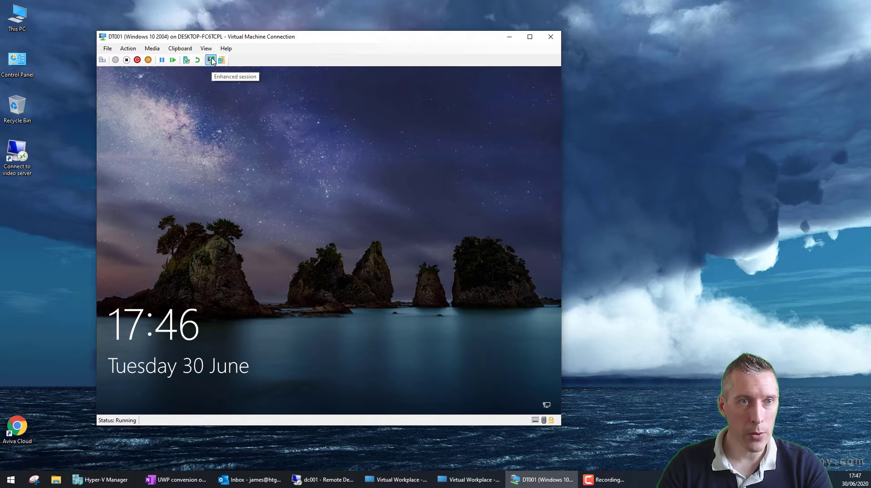
pyautogui.click(211, 60)
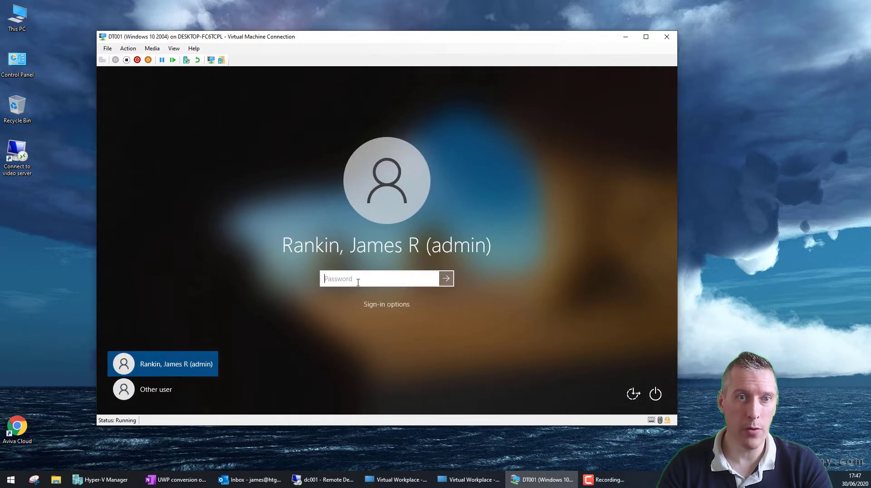
pyautogui.write('p')
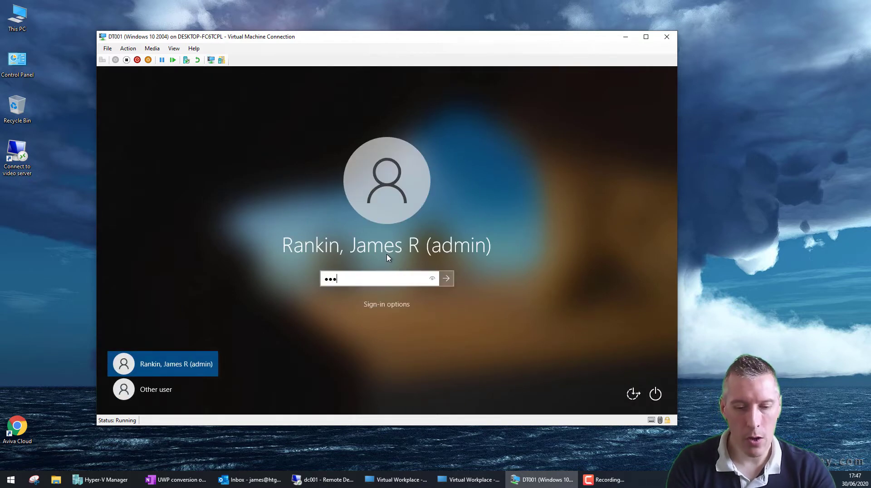
pyautogui.write('***********')
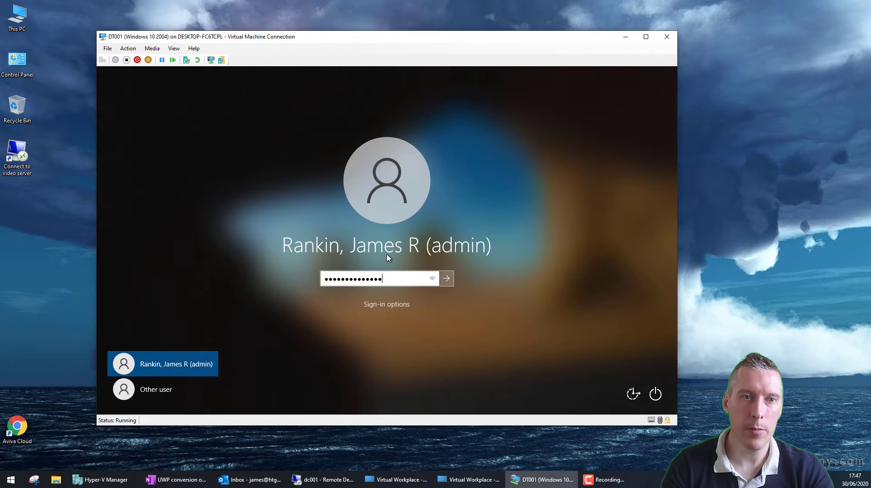
pyautogui.press('Return')
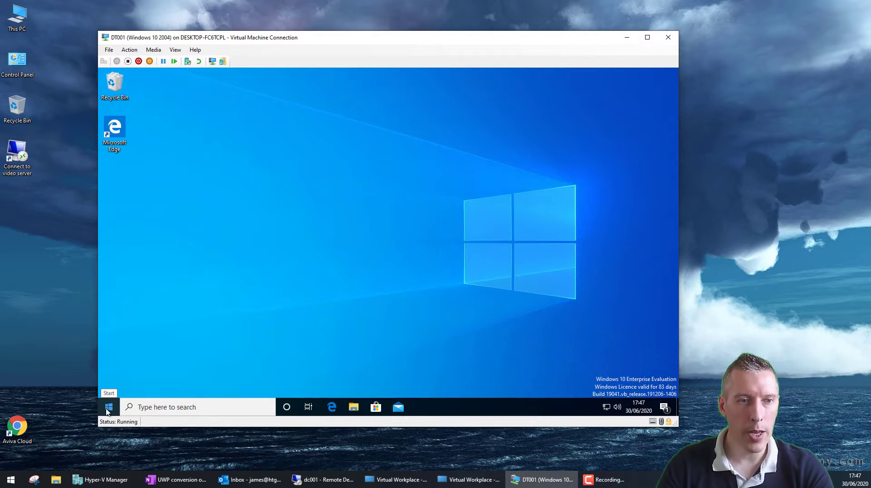
# Step: Open File Explorer, show the address path, visit This PC, then return to Quick access
pyautogui.click(354, 406)
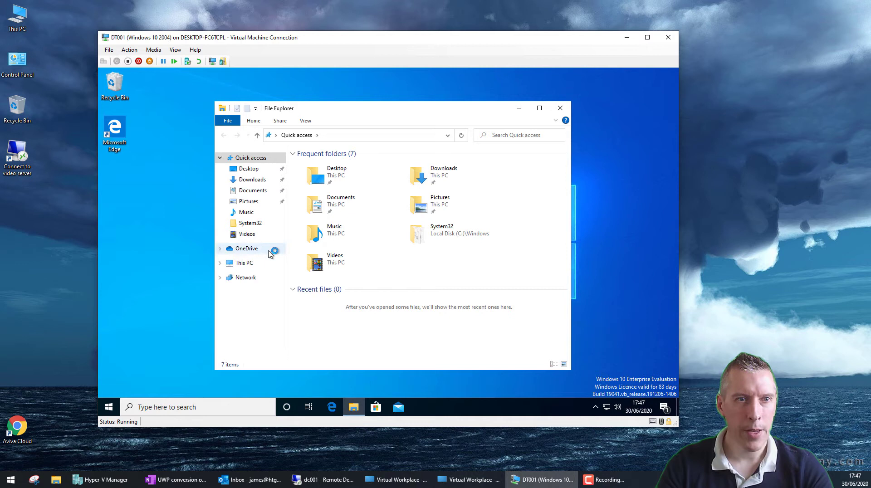
pyautogui.click(340, 135)
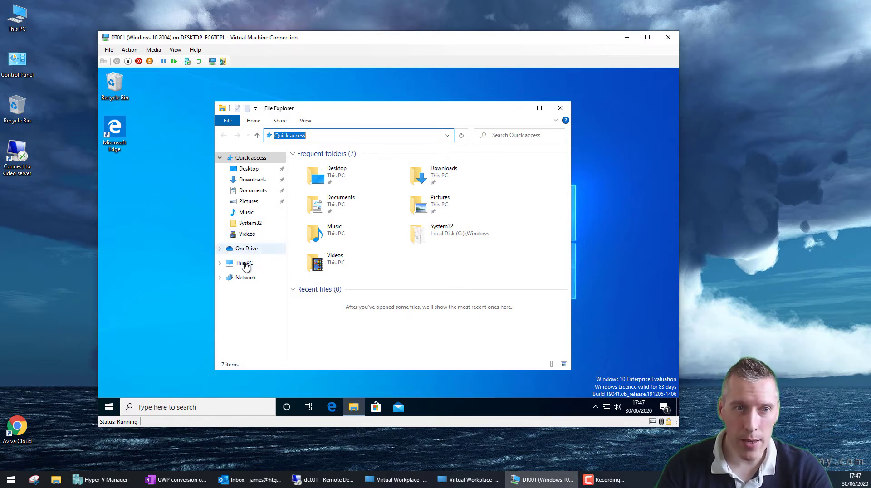
pyautogui.click(244, 264)
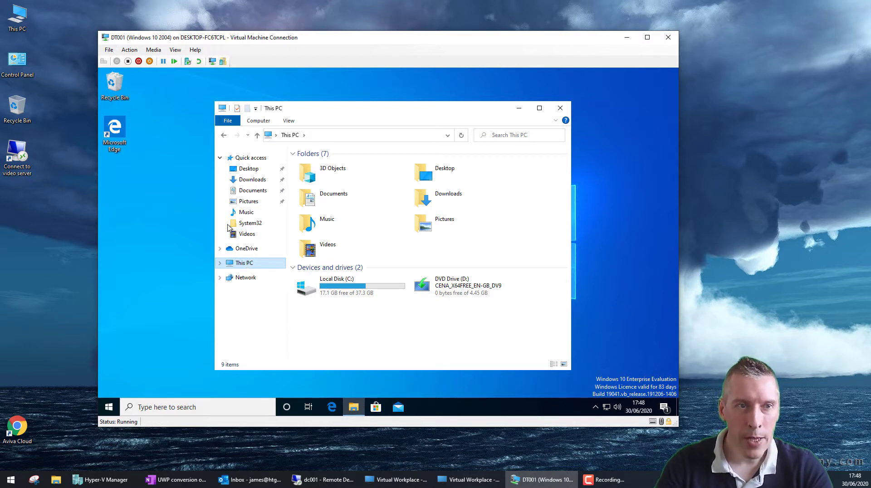
pyautogui.click(255, 158)
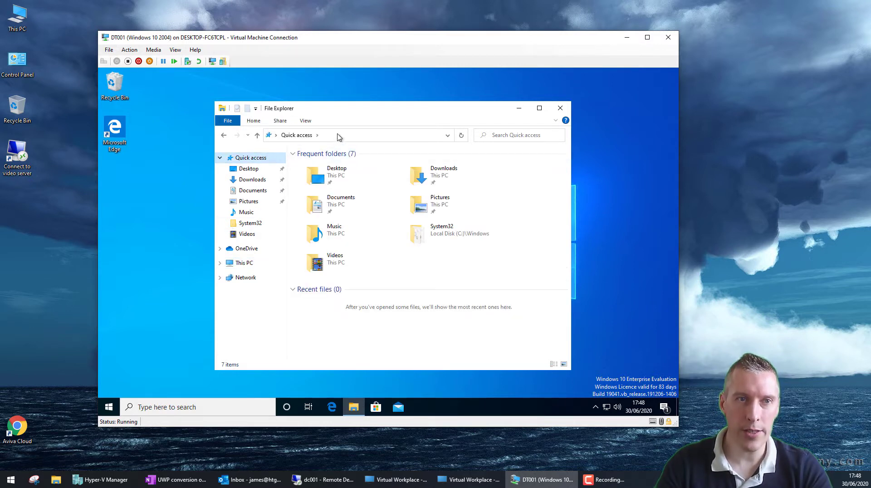
pyautogui.click(307, 121)
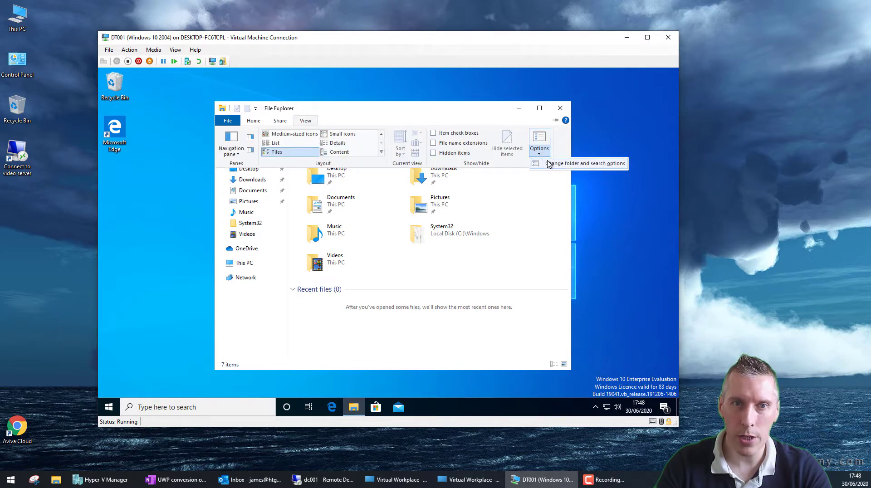
pyautogui.click(549, 164)
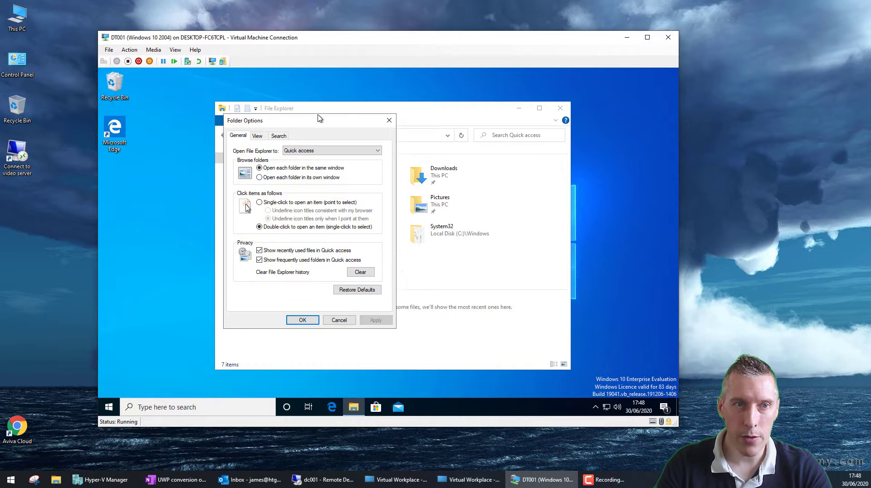
pyautogui.moveTo(320, 119); pyautogui.dragTo(319, 114)
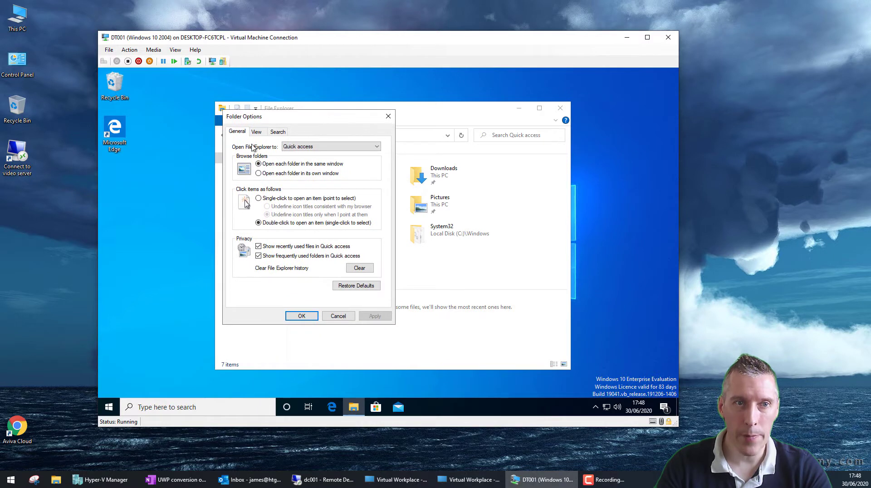
pyautogui.click(380, 147)
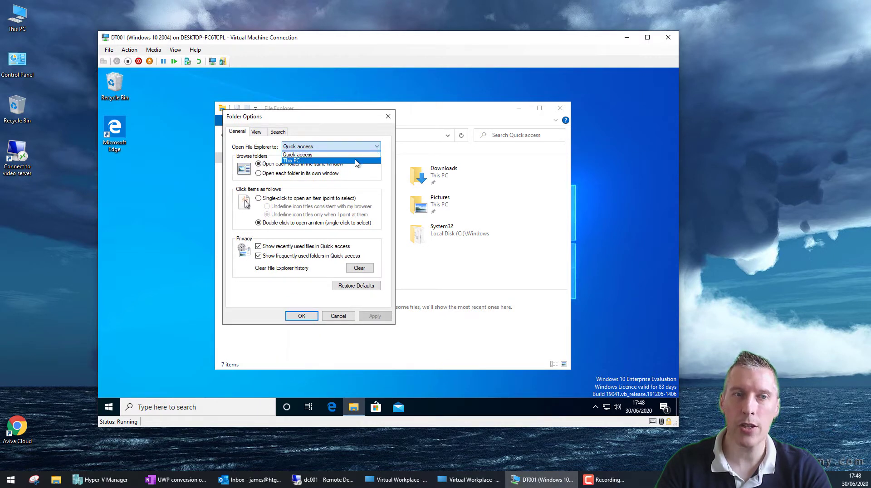
pyautogui.click(358, 128)
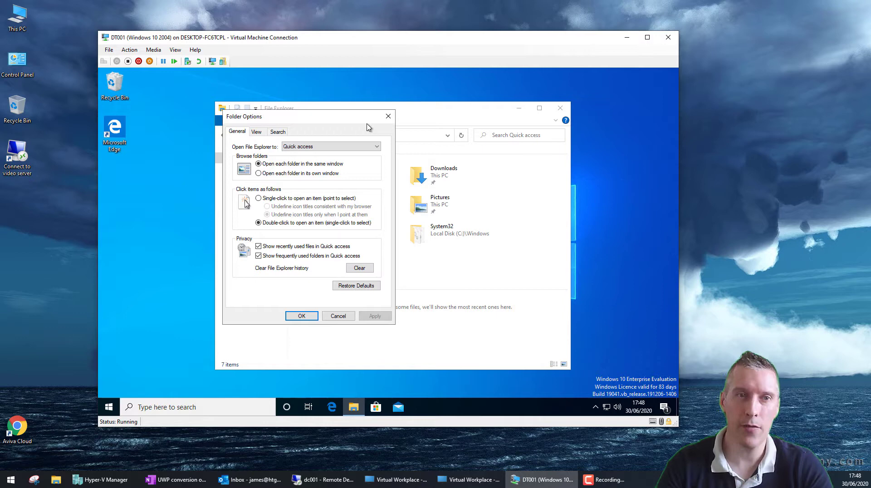
pyautogui.click(344, 316)
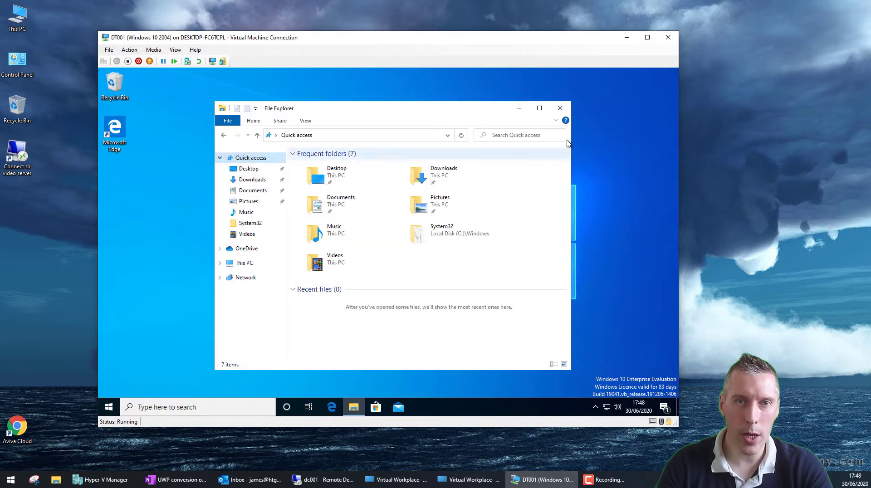
# Step: Close File Explorer, try running 'winver' from Run, and dismiss the cannot-find chrome error
pyautogui.click(561, 108)
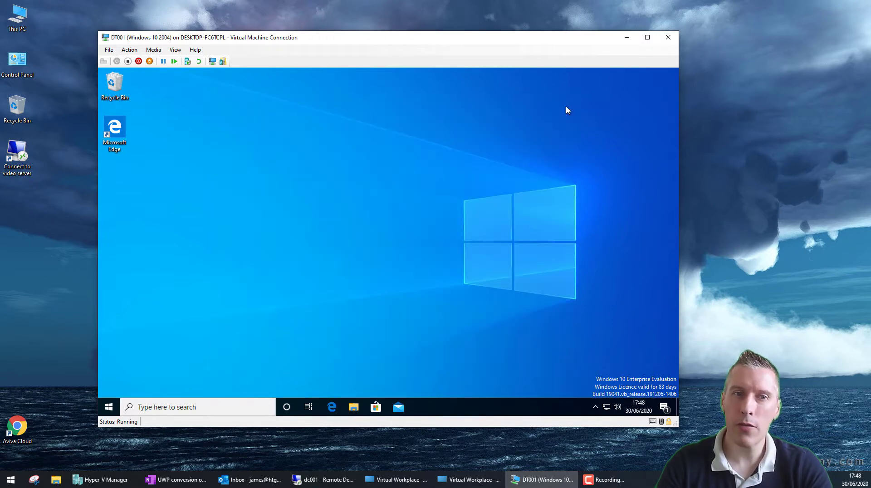
pyautogui.rightClick(109, 407)
pyautogui.click(132, 359)
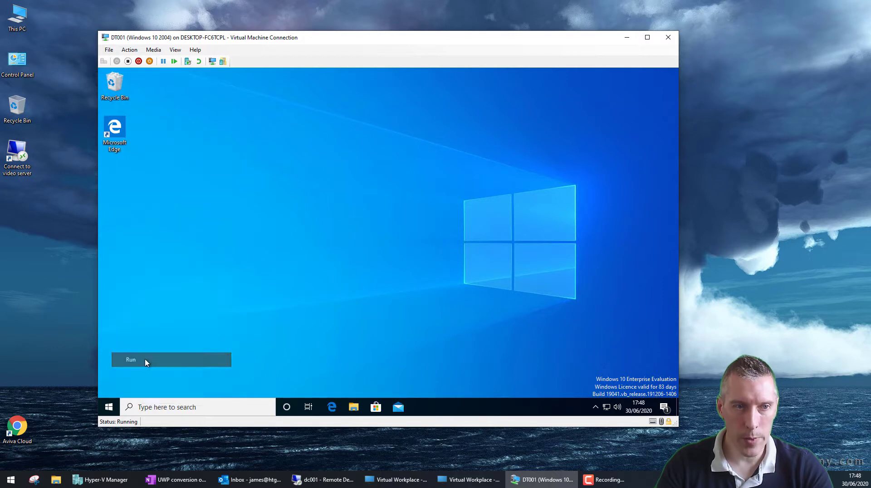
pyautogui.write('winver')
pyautogui.press('Return')
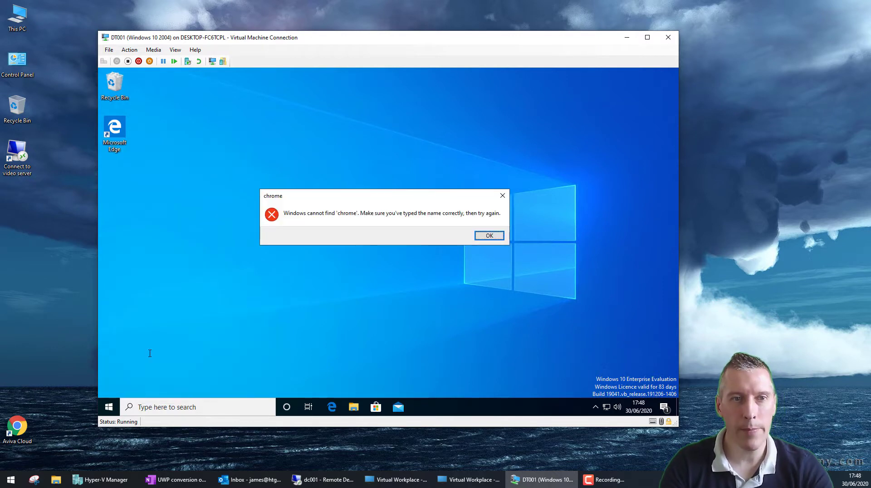
pyautogui.click(489, 235)
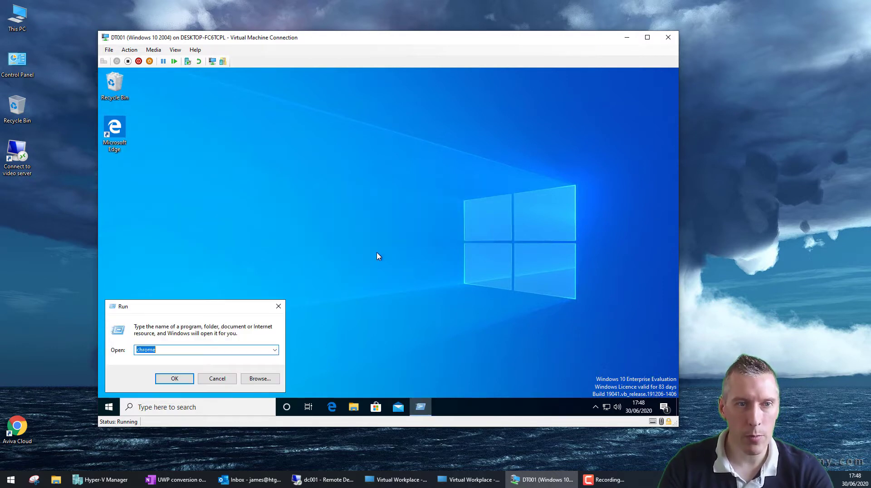
pyautogui.click(225, 379)
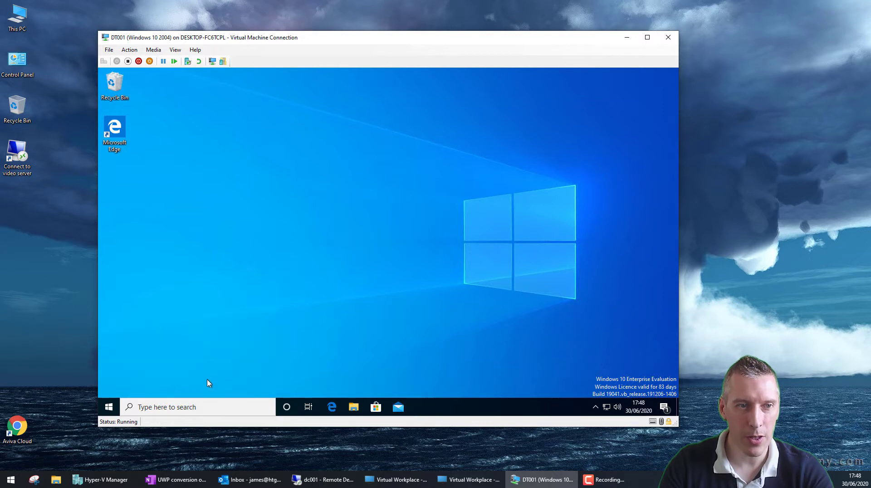
pyautogui.rightClick(109, 406)
pyautogui.click(132, 363)
pyautogui.write('www.google.co.uk')
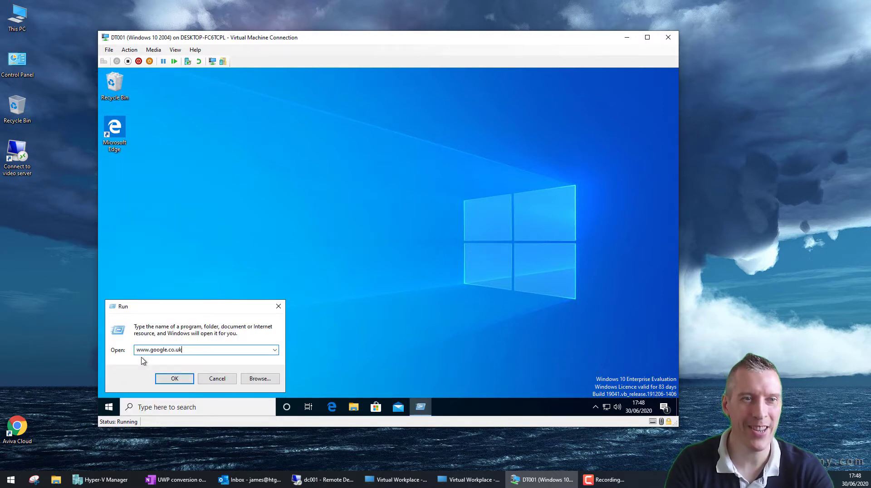
pyautogui.press('Return')
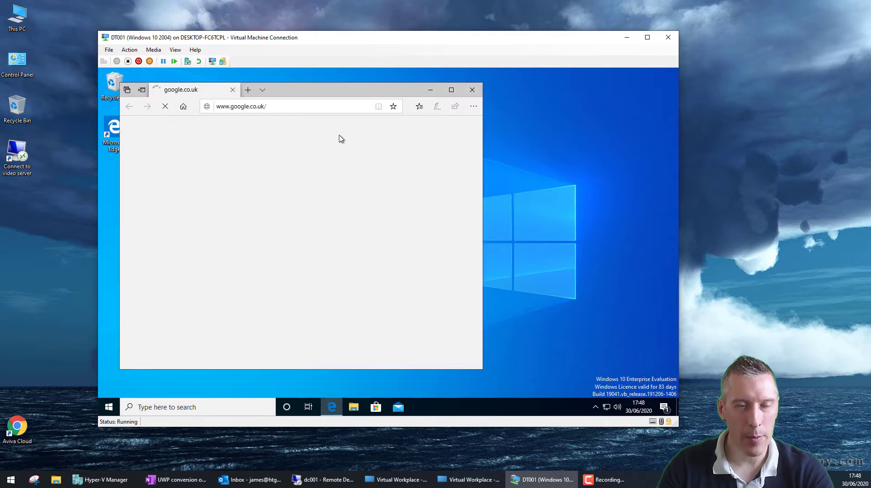
pyautogui.click(449, 91)
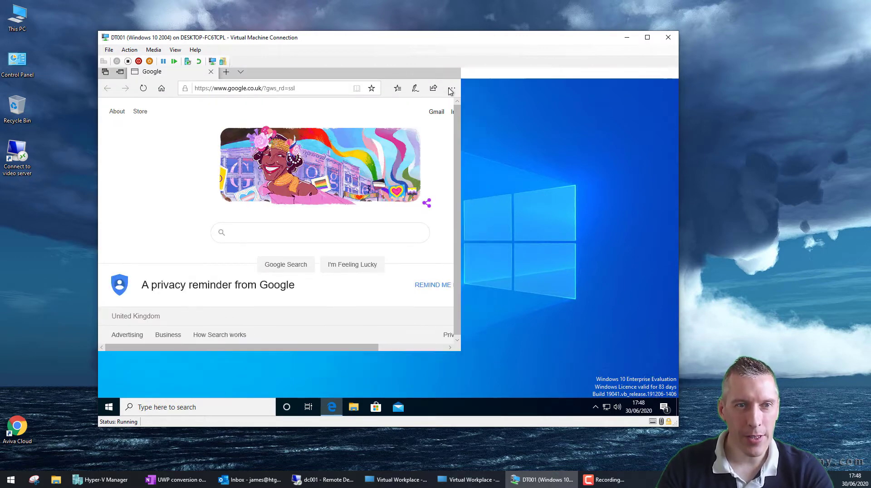
pyautogui.click(338, 233)
pyautogui.write('proce')
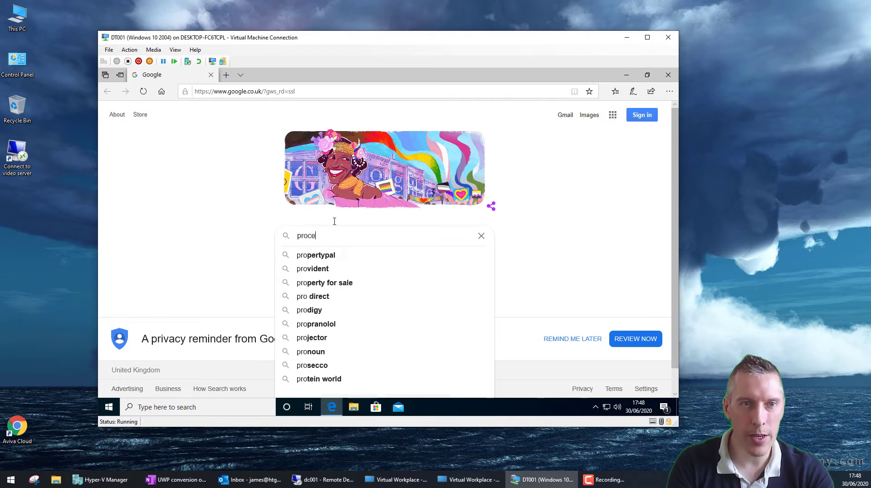
pyautogui.write('ss monitor download')
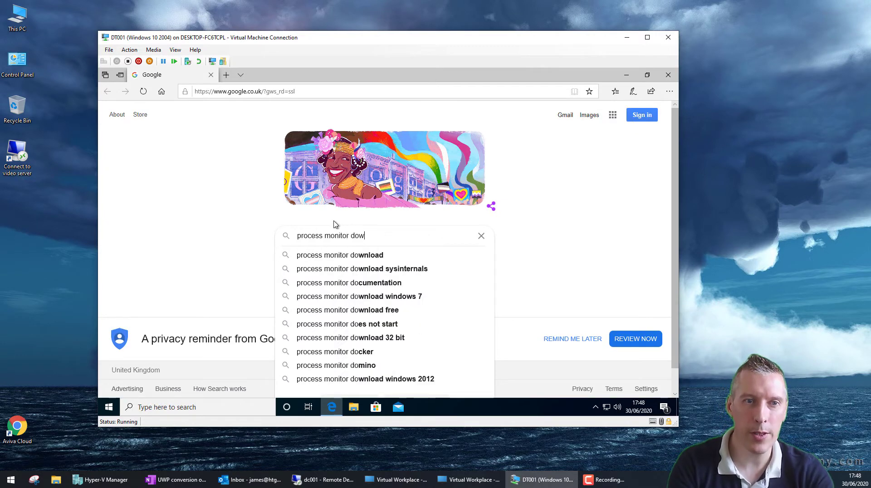
pyautogui.press('Return')
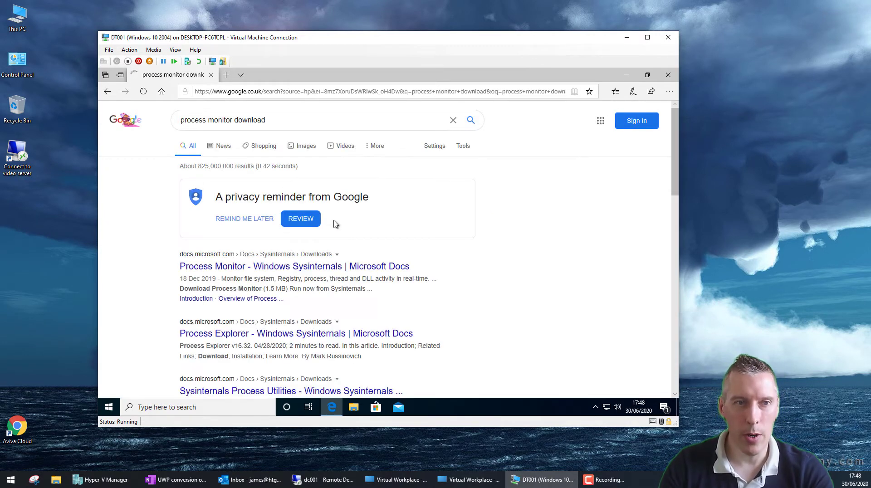
# Step: Download ProcessMonitor.zip from the Microsoft Docs Process Monitor page and open it
pyautogui.click(333, 273)
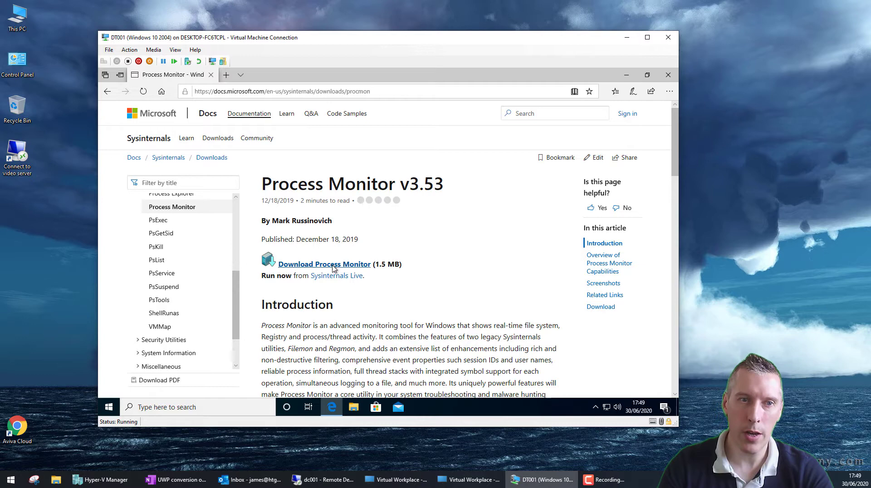
pyautogui.click(333, 267)
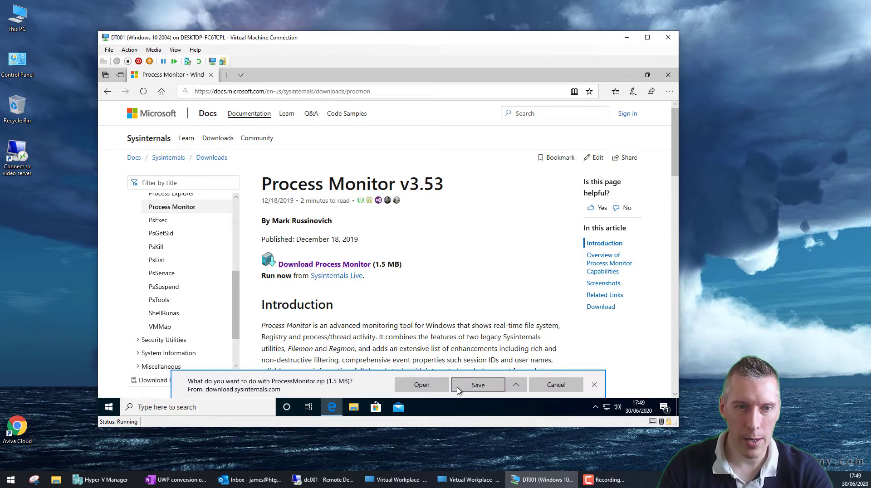
pyautogui.click(422, 385)
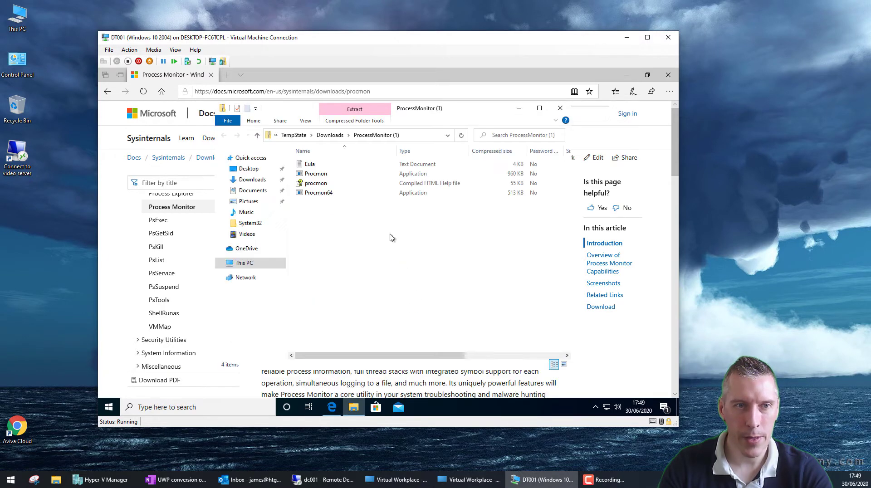
# Step: Extract all zip files to c:\windows\system32 with admin permission, then close both Explorer windows
pyautogui.click(336, 121)
pyautogui.click(357, 145)
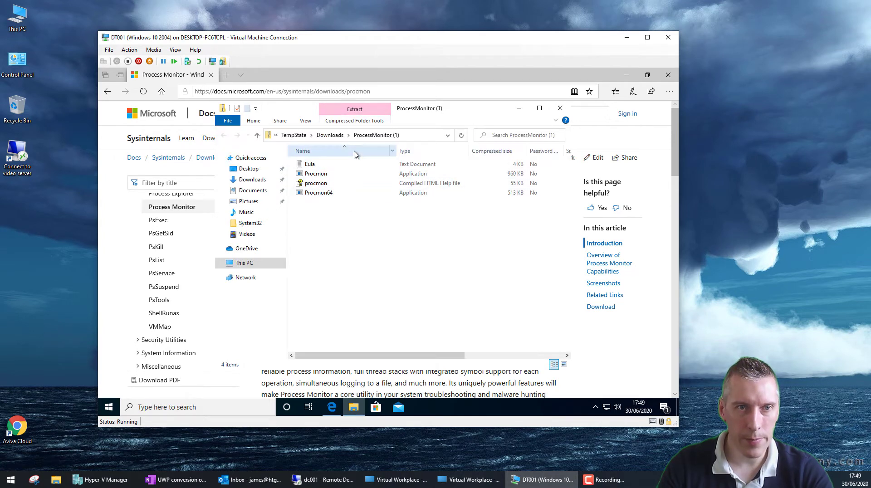
pyautogui.write('c:\\wi')
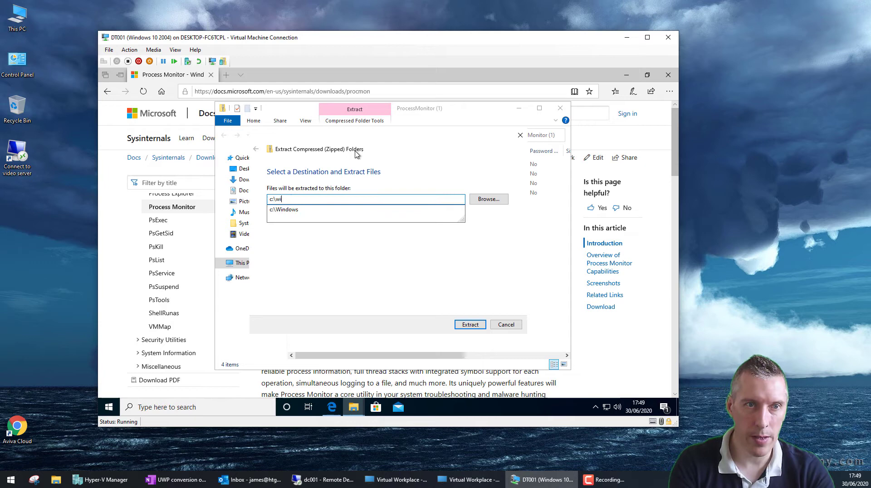
pyautogui.write('ndows\\system32')
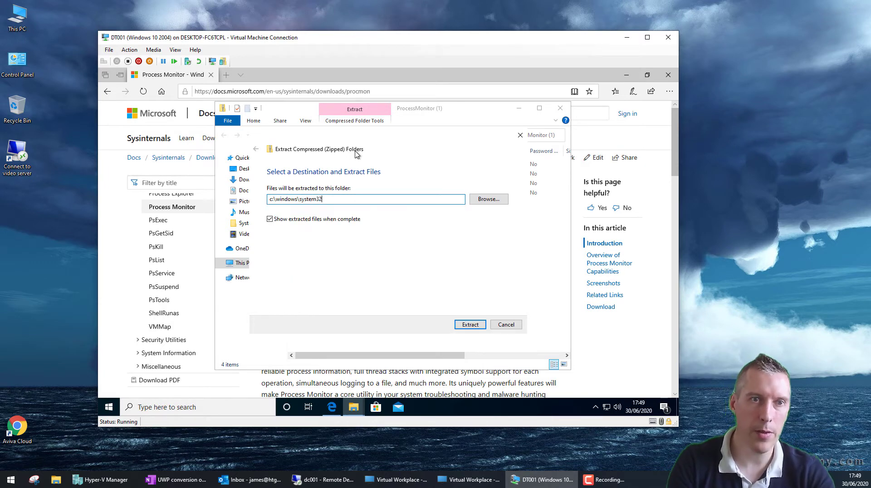
pyautogui.press('Return')
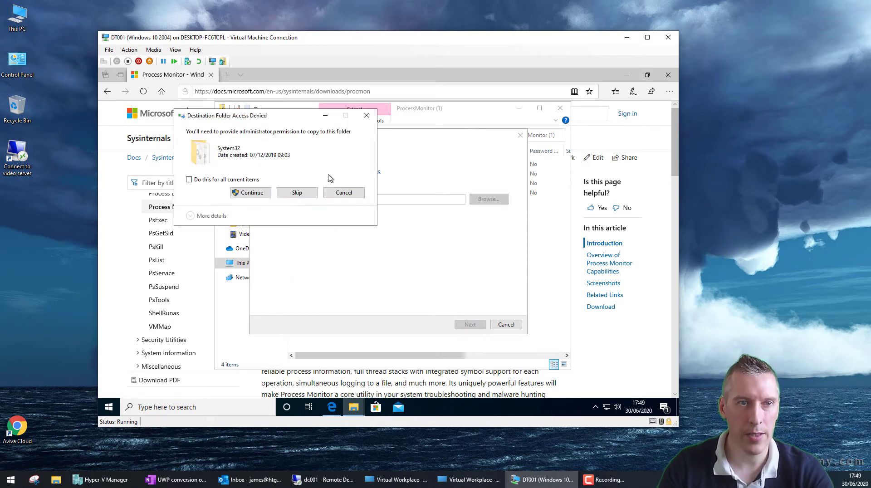
pyautogui.click(254, 192)
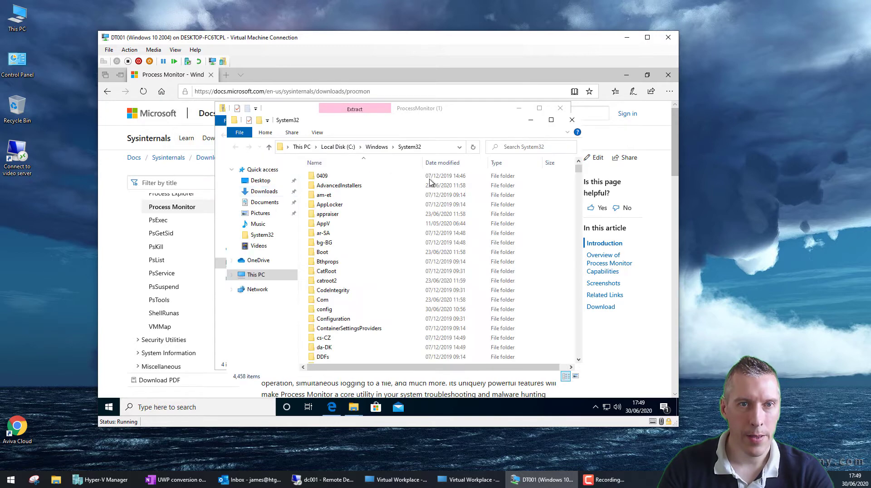
pyautogui.click(572, 120)
pyautogui.click(560, 109)
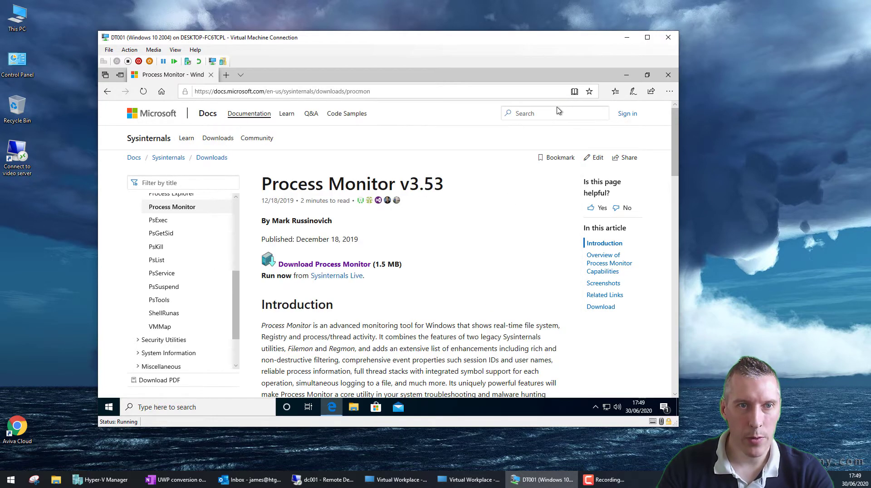
# Step: Close Edge and launch procmon from Run, agreeing to the EULA and UAC prompt
pyautogui.click(674, 78)
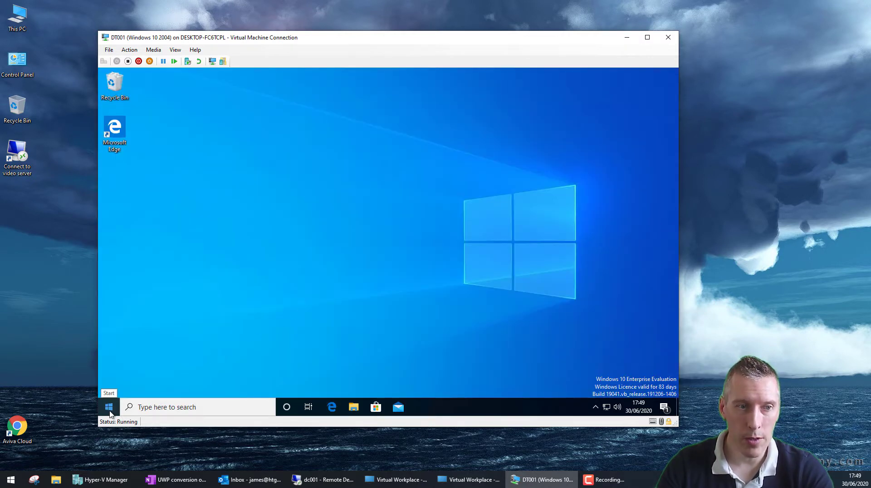
pyautogui.rightClick(110, 408)
pyautogui.click(135, 366)
pyautogui.write('procmon')
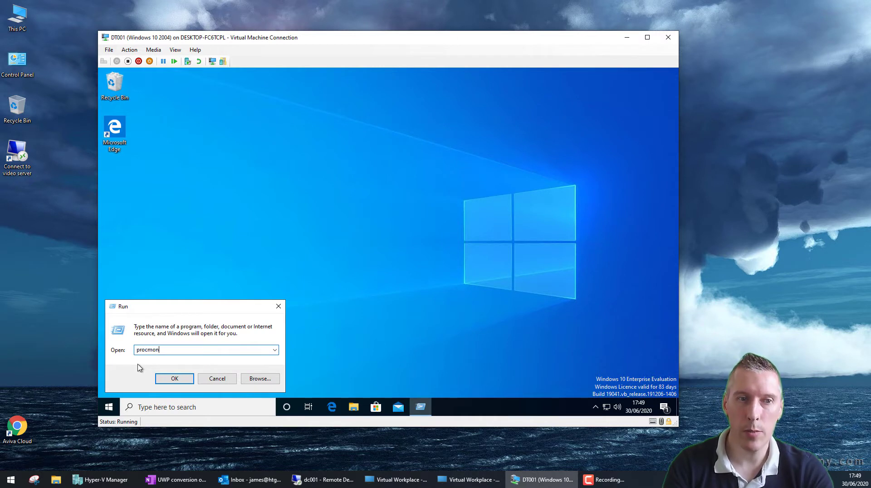
pyautogui.press('Return')
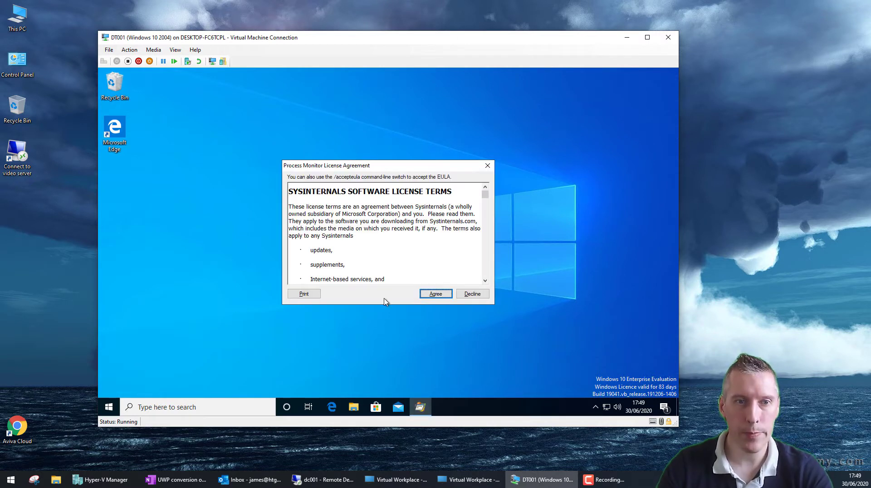
pyautogui.click(436, 295)
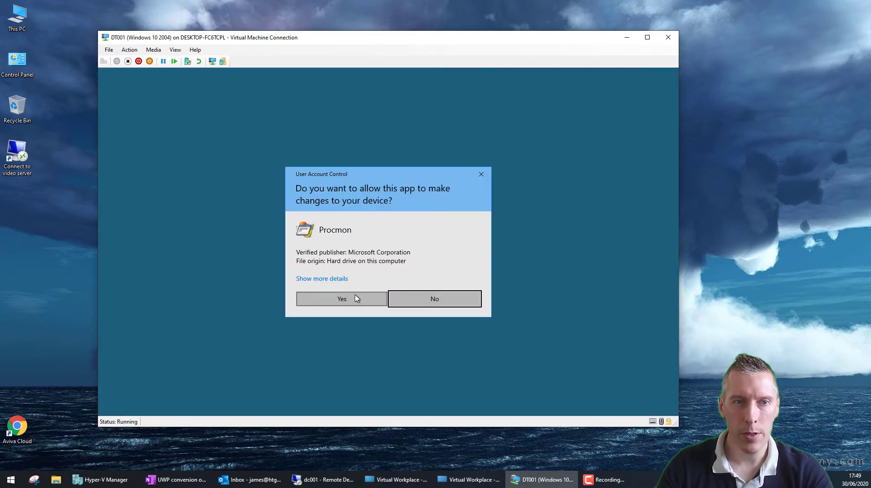
pyautogui.click(355, 299)
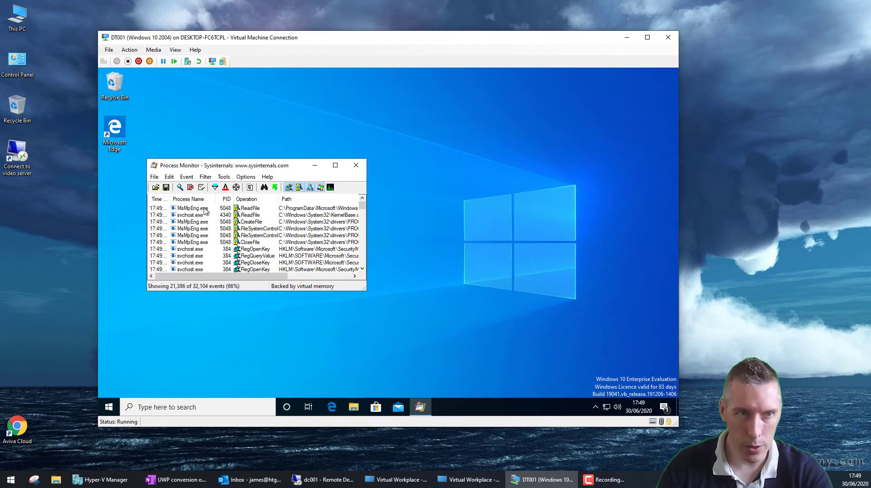
# Step: Stop event capture, maximise Process Monitor, and pick another File menu command
pyautogui.click(154, 177)
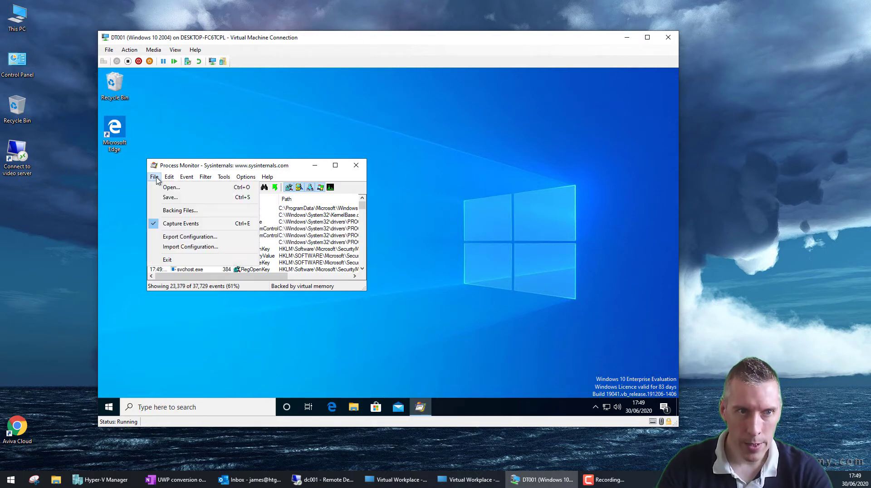
pyautogui.click(177, 223)
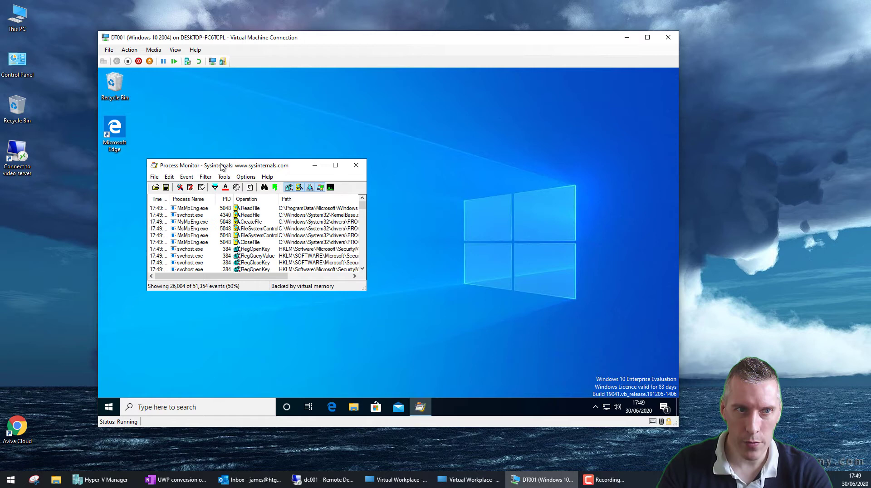
pyautogui.moveTo(220, 166); pyautogui.dragTo(341, 134)
pyautogui.click(431, 128)
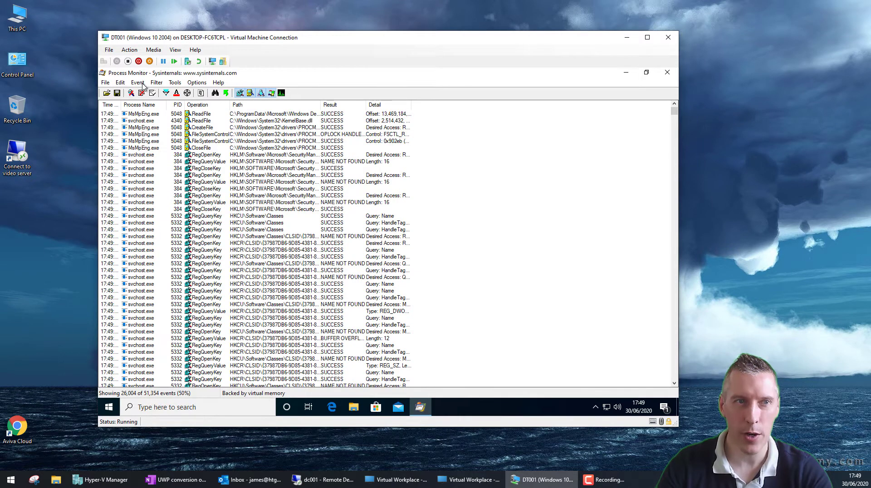
pyautogui.click(109, 83)
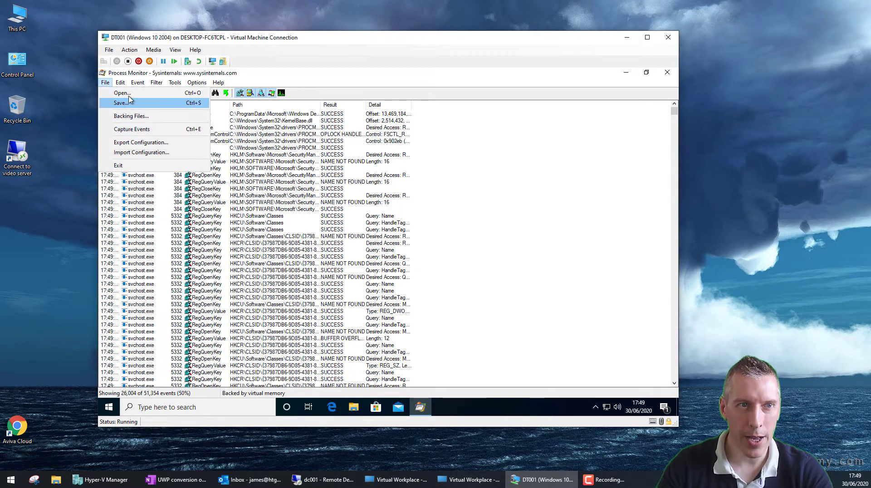
pyautogui.moveTo(124, 84)
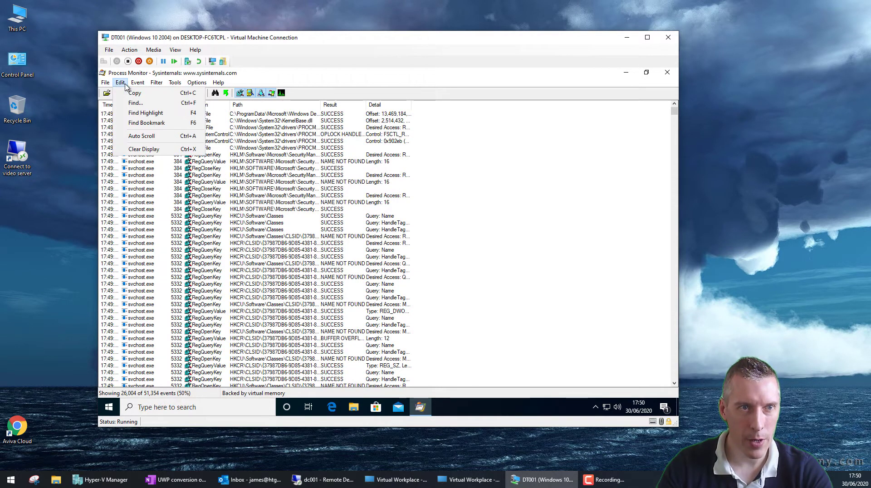
pyautogui.click(132, 150)
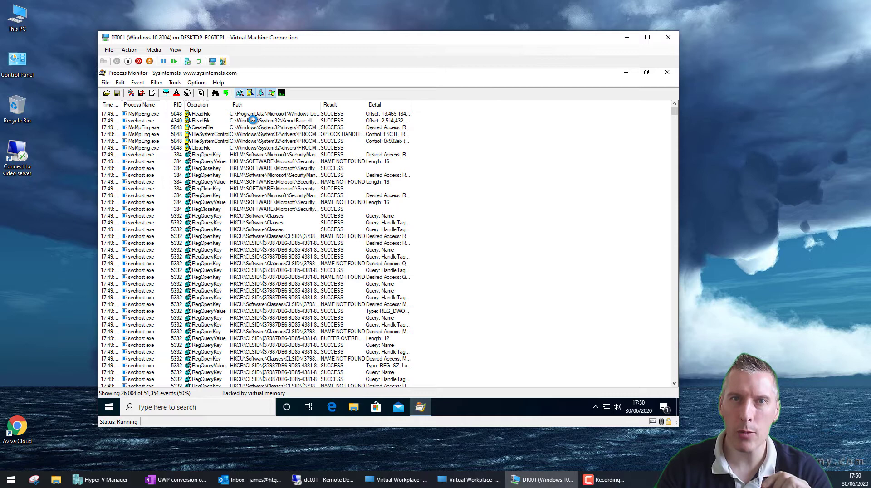
# Step: Clear Process Monitor's event list with Ctrl+X, then restore and reposition its window
pyautogui.hotkey('ctrl', 'e')
pyautogui.hotkey('ctrl', 'x')
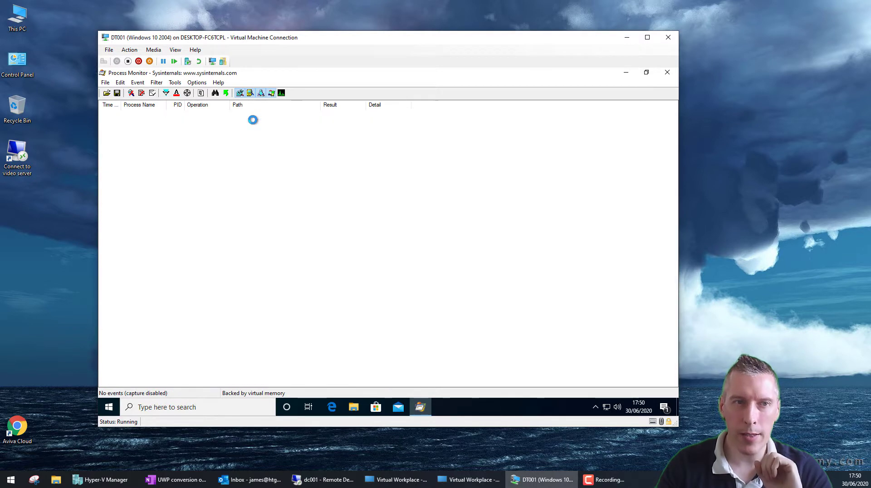
pyautogui.click(646, 72)
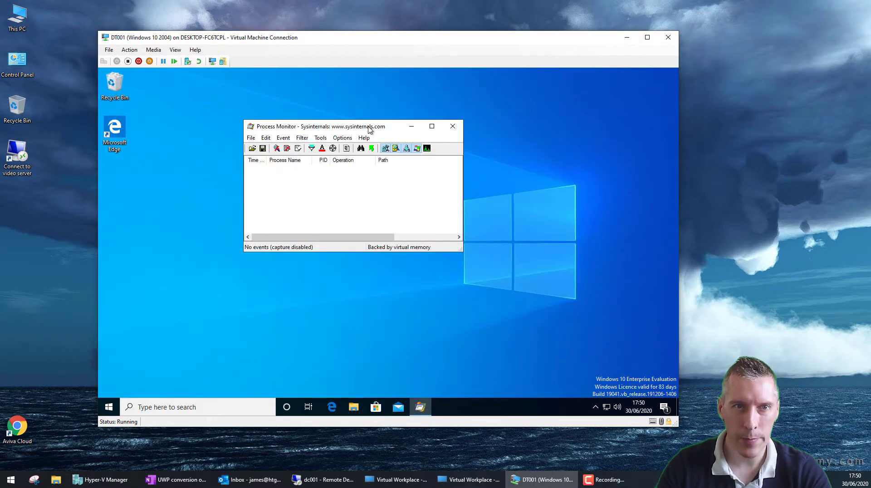
pyautogui.moveTo(411, 131); pyautogui.dragTo(553, 149)
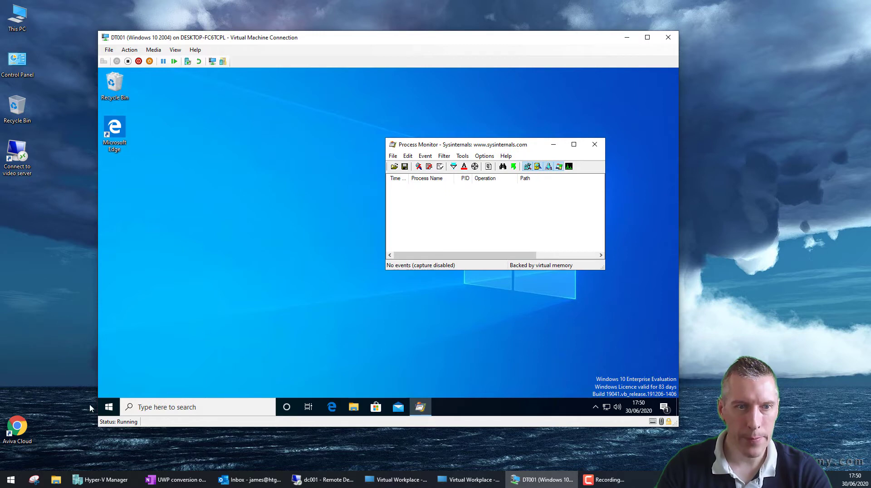
# Step: Open File Explorer beside Process Monitor and bring up its Folder Options dialog
pyautogui.click(353, 407)
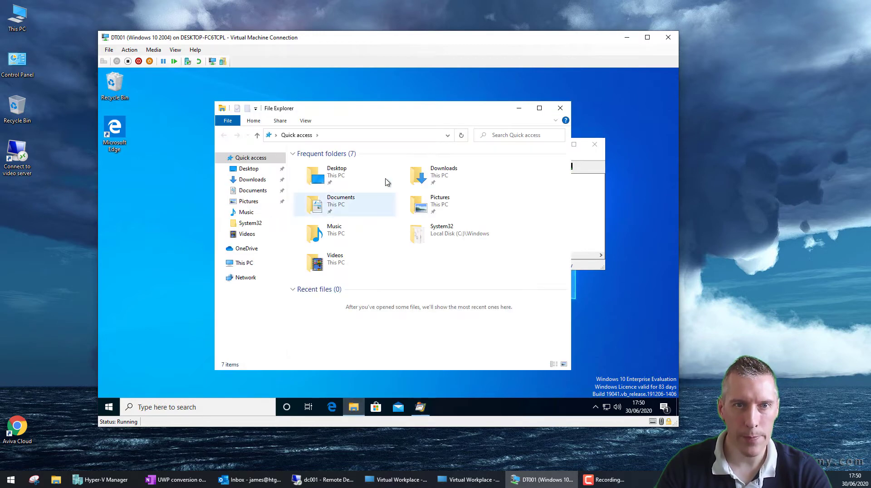
pyautogui.moveTo(387, 108); pyautogui.dragTo(272, 91)
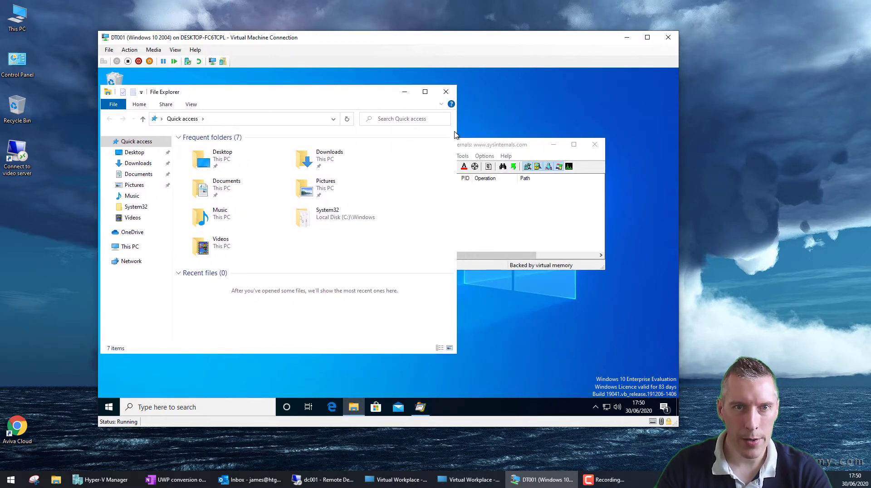
pyautogui.moveTo(485, 146); pyautogui.dragTo(561, 127)
pyautogui.click(197, 108)
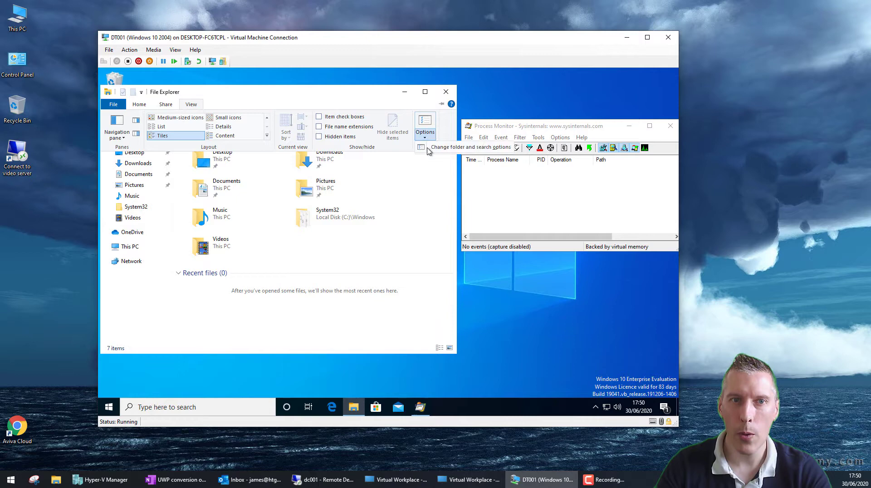
pyautogui.click(425, 130)
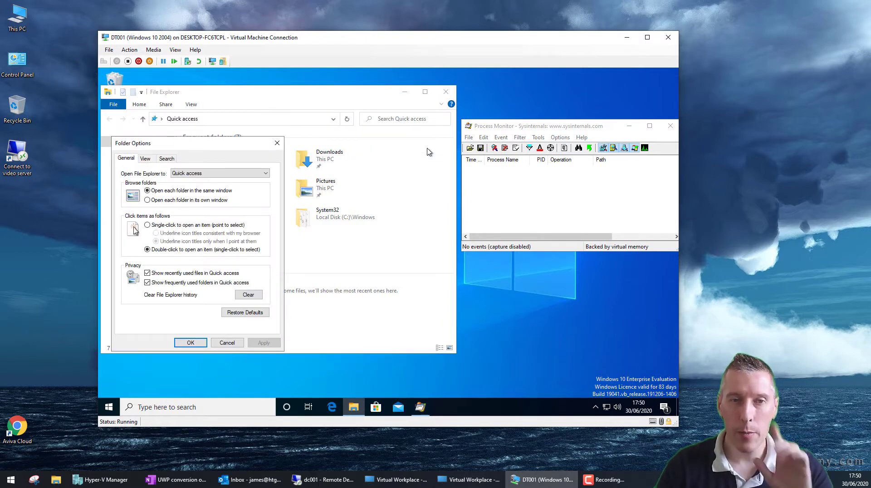
pyautogui.click(485, 130)
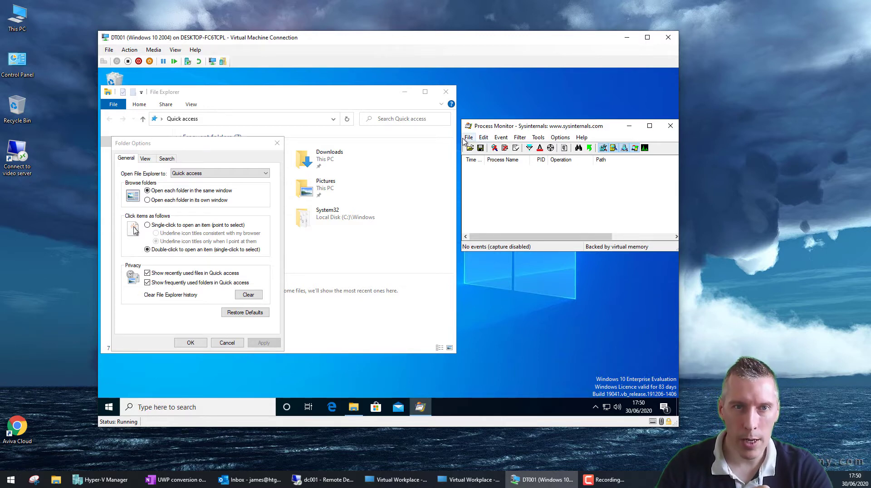
# Step: Restart event capture, then set 'Open File Explorer to' This PC and confirm with OK
pyautogui.click(466, 138)
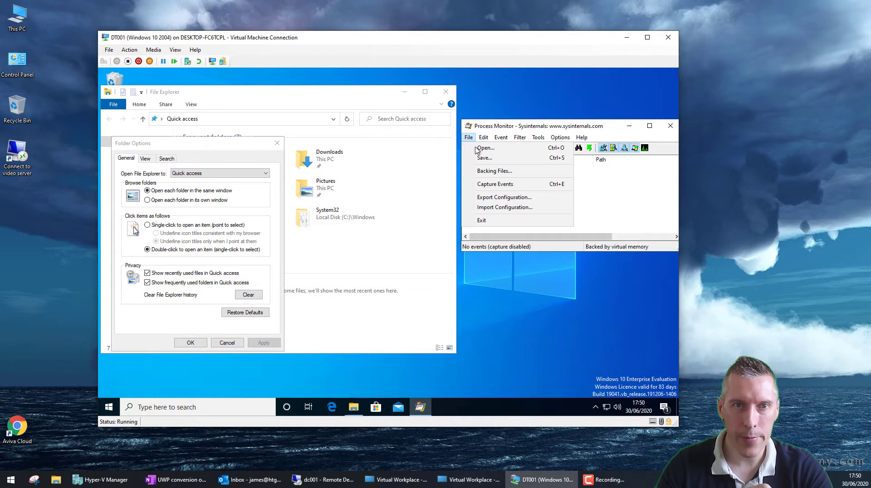
pyautogui.click(484, 183)
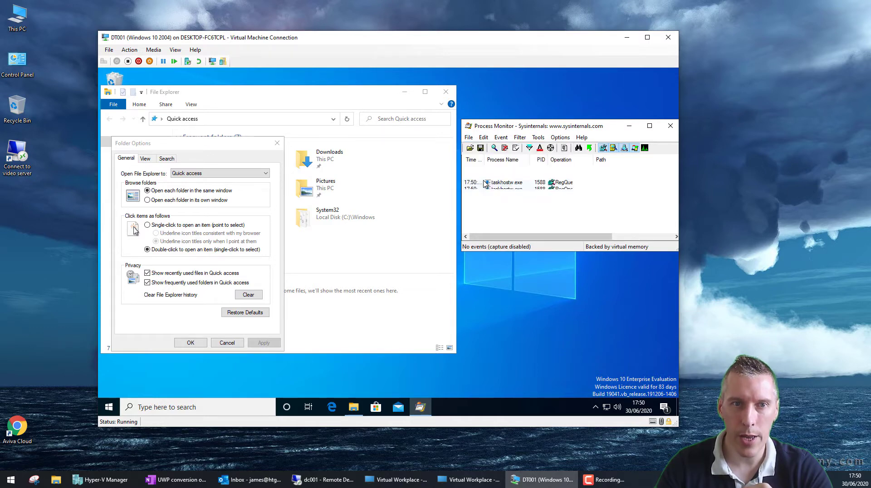
pyautogui.click(241, 176)
pyautogui.click(202, 188)
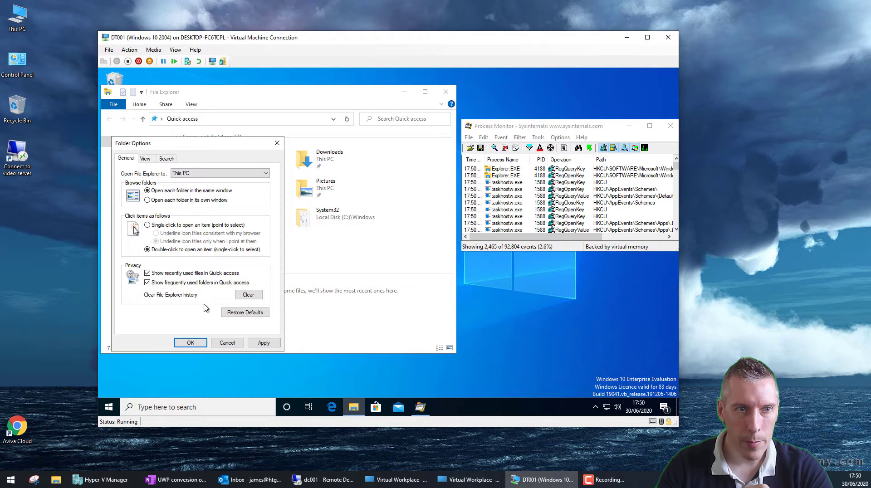
pyautogui.click(186, 343)
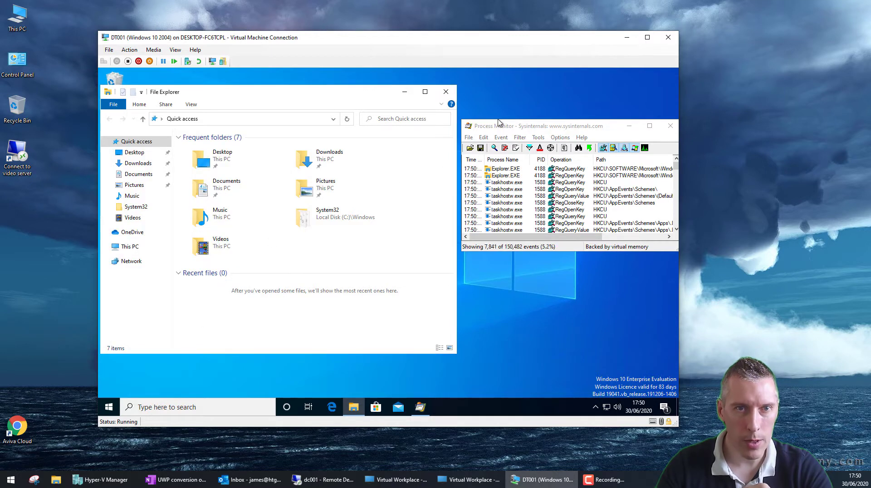
# Step: Stop capturing in Process Monitor and maximise its window to full screen
pyautogui.click(498, 125)
pyautogui.click(473, 138)
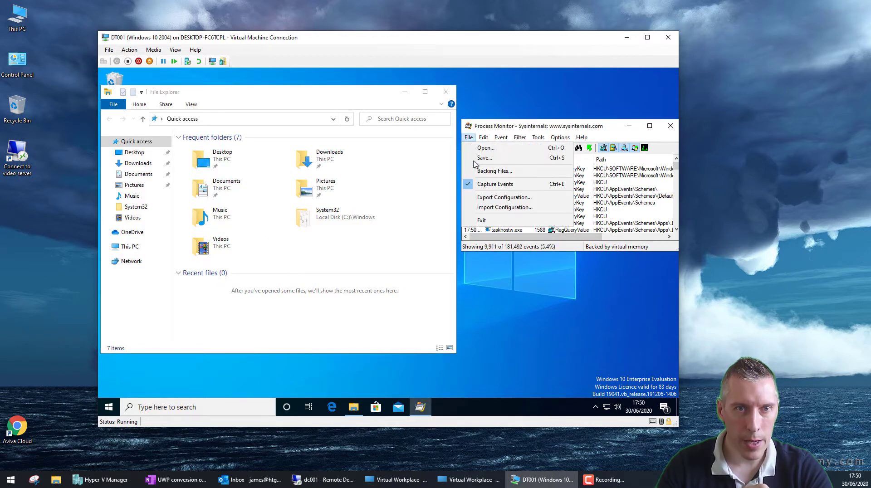
pyautogui.click(476, 183)
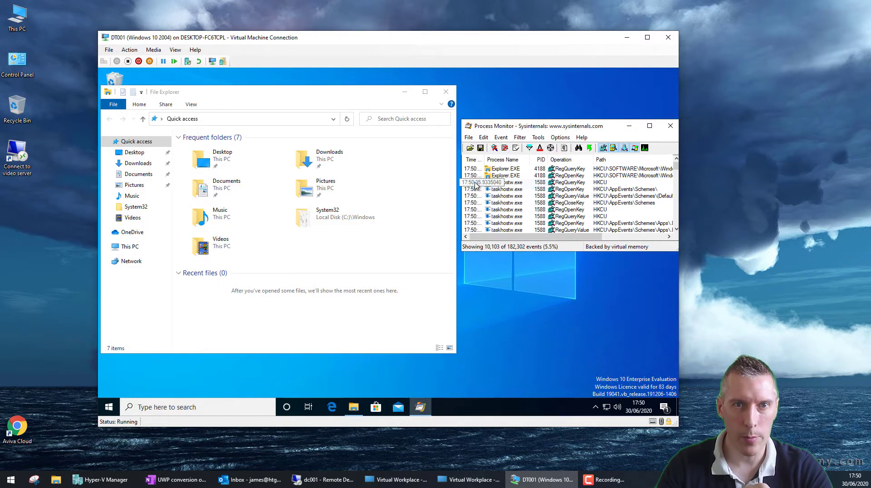
pyautogui.doubleClick(529, 129)
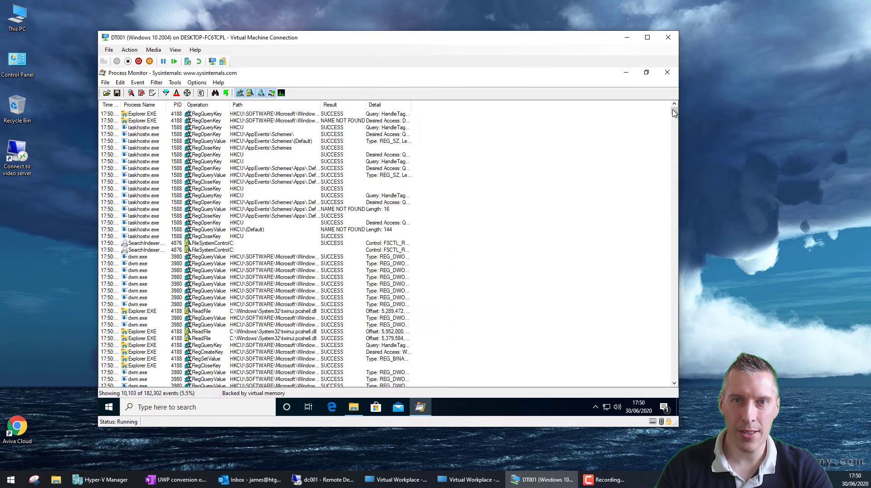
pyautogui.moveTo(674, 114); pyautogui.dragTo(672, 246)
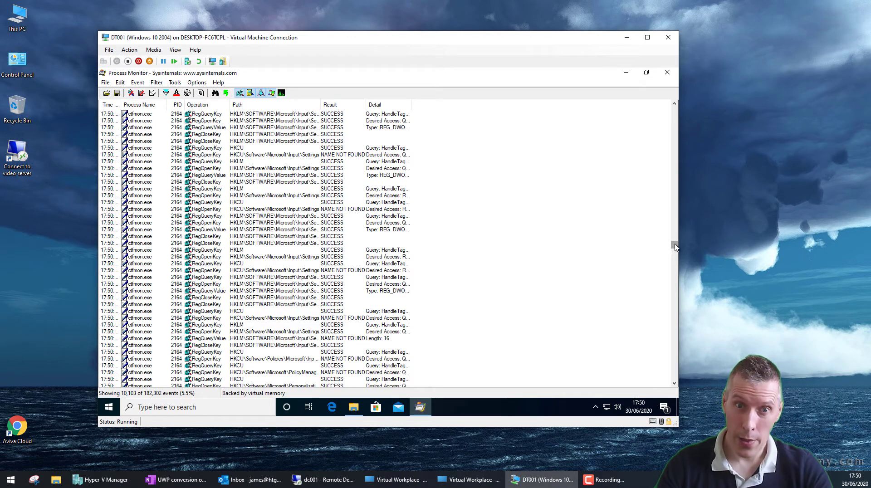
pyautogui.moveTo(676, 247); pyautogui.dragTo(676, 246)
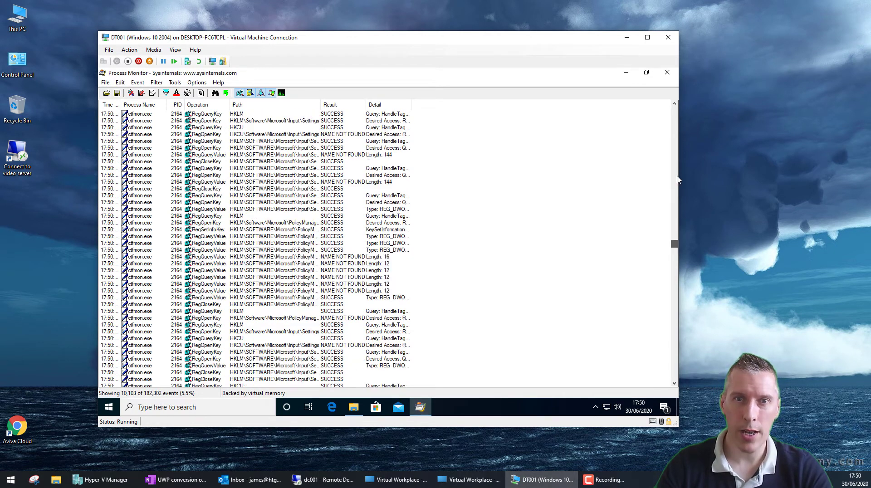
pyautogui.click(675, 114)
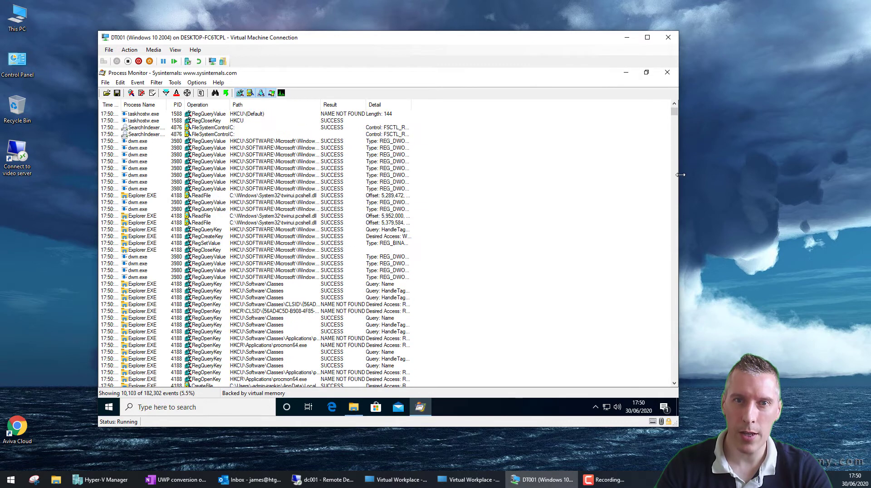
# Step: Add and apply an include filter 'Operation is RegSetValue' in the Filter dialog
pyautogui.click(156, 84)
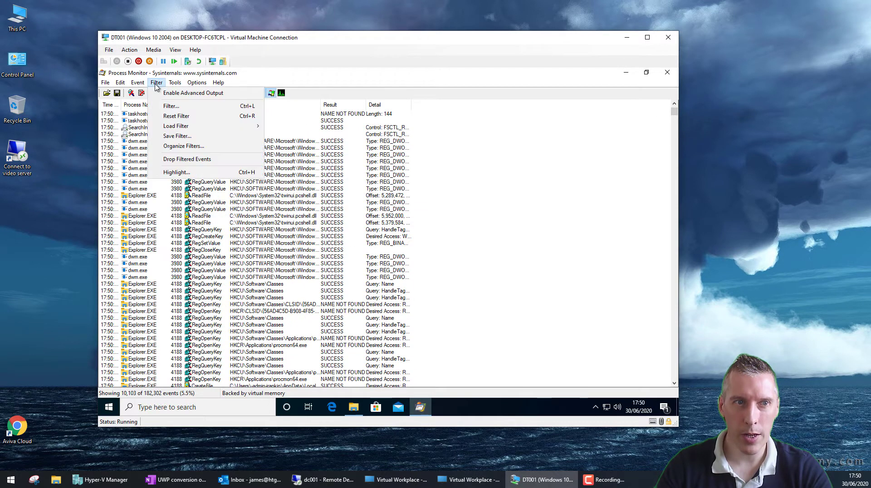
pyautogui.click(170, 106)
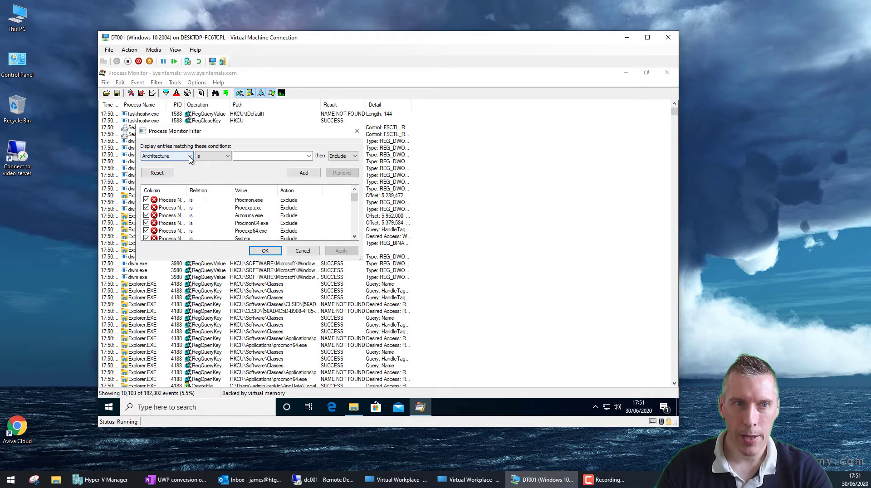
pyautogui.click(176, 156)
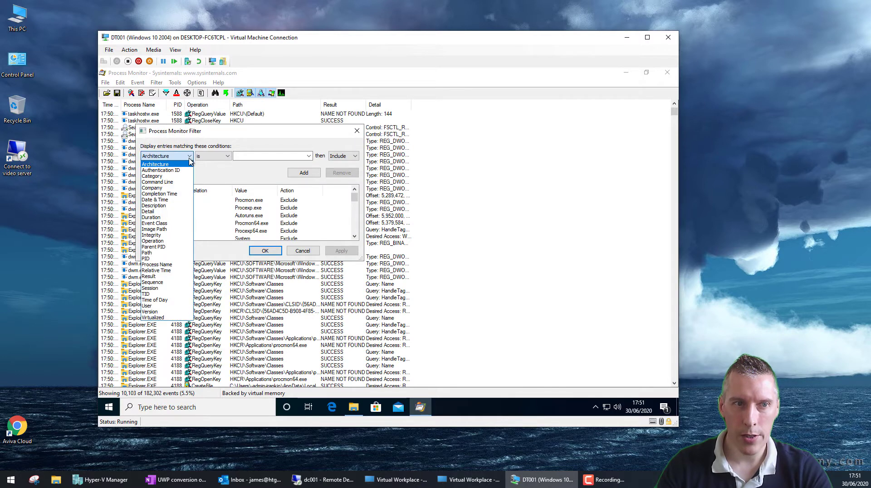
pyautogui.click(170, 245)
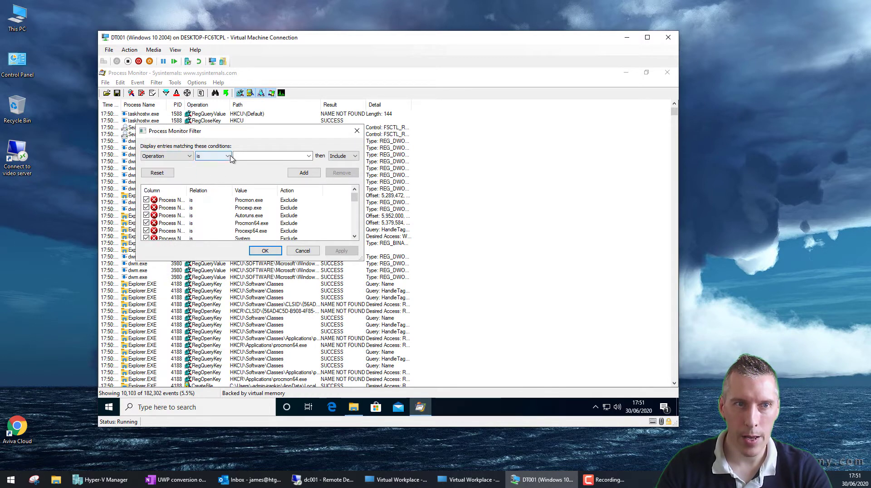
pyautogui.click(308, 156)
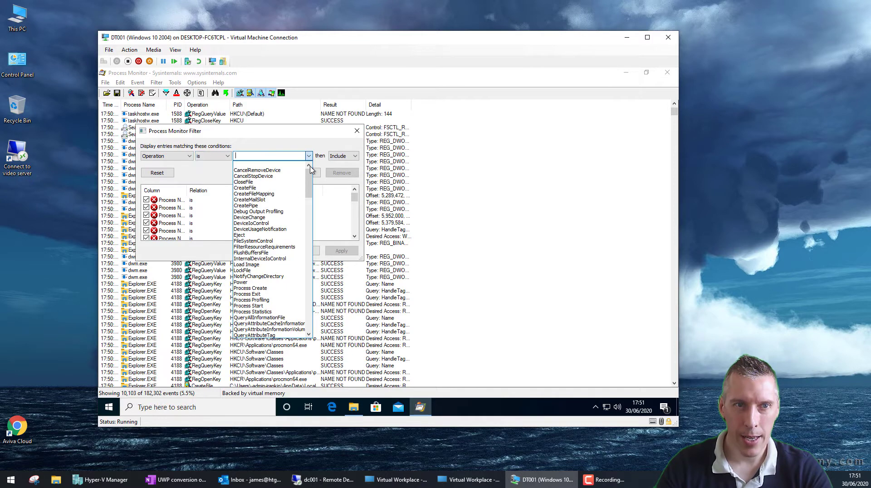
pyautogui.moveTo(308, 172); pyautogui.dragTo(310, 275)
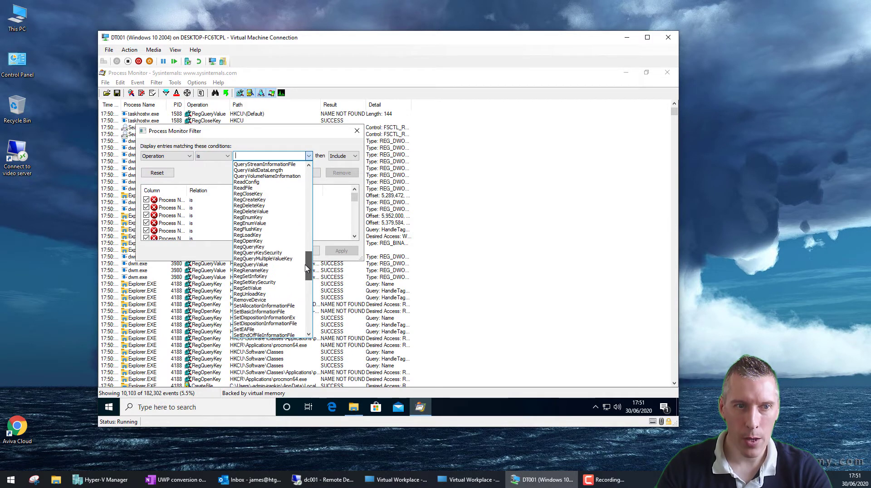
pyautogui.click(257, 288)
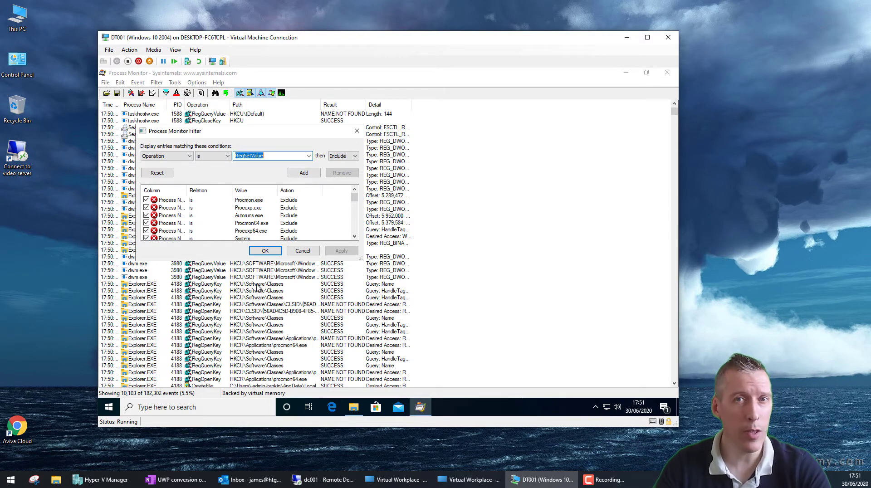
pyautogui.click(304, 173)
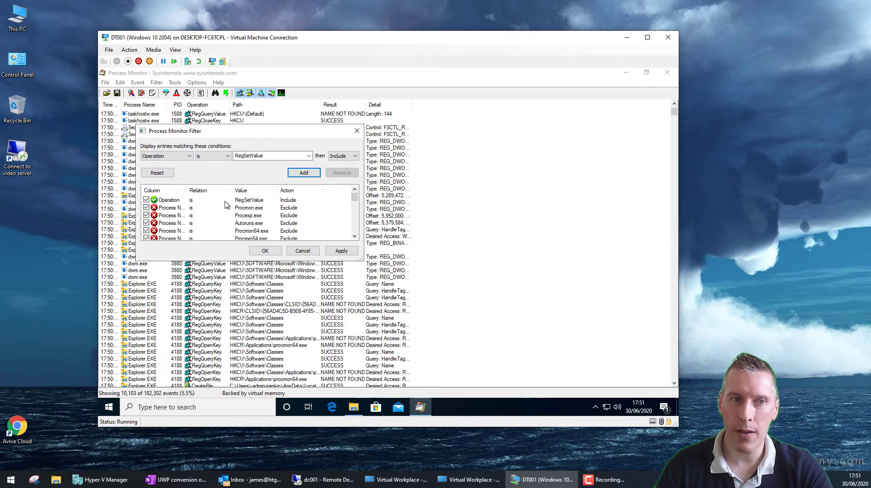
pyautogui.click(265, 251)
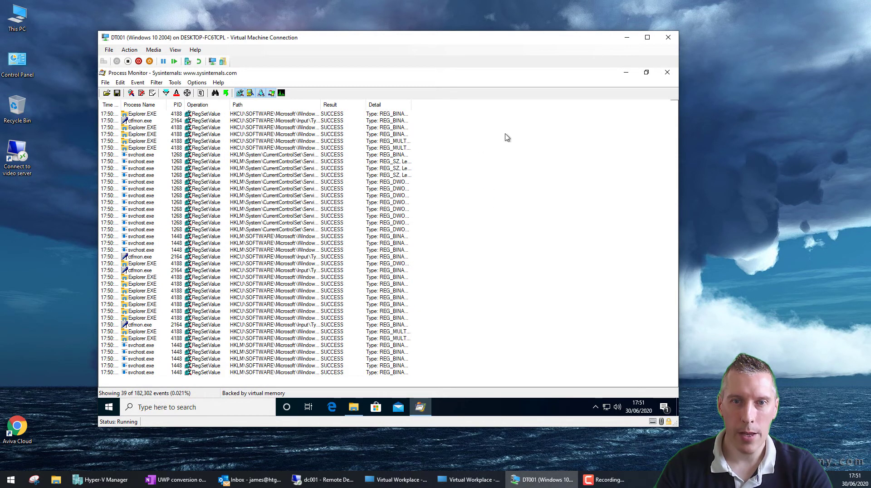
# Step: Auto-size the Path column and select Explorer.EXE's write to Explorer\Advanced\LaunchTo
pyautogui.click(239, 142)
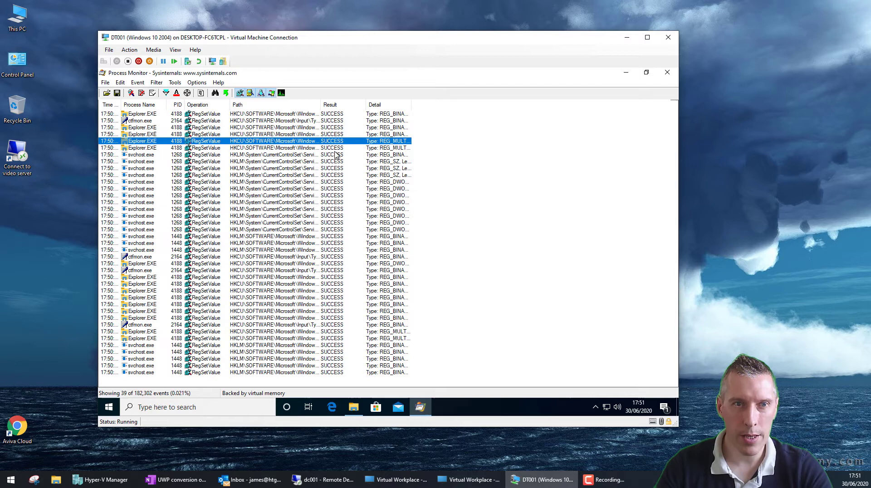
pyautogui.doubleClick(321, 105)
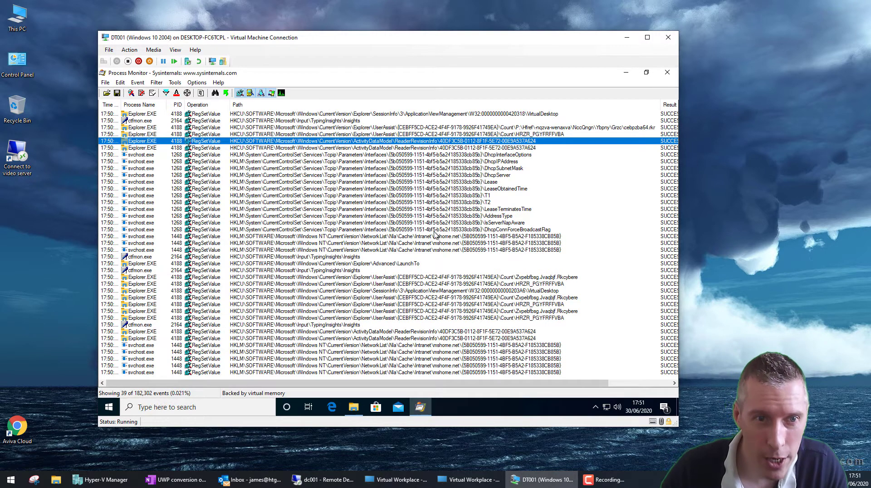
pyautogui.click(240, 264)
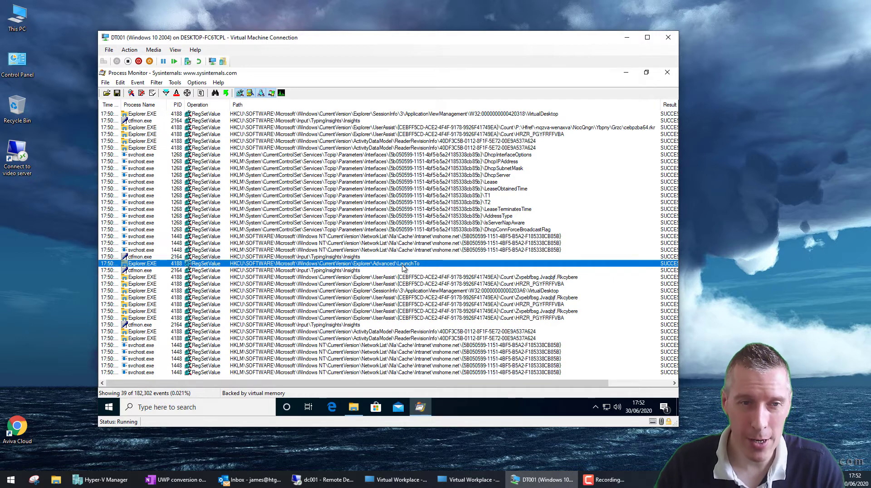
# Step: Open the LaunchTo event properties, check the REG_DWORD type and data 1, and select its path
pyautogui.doubleClick(403, 268)
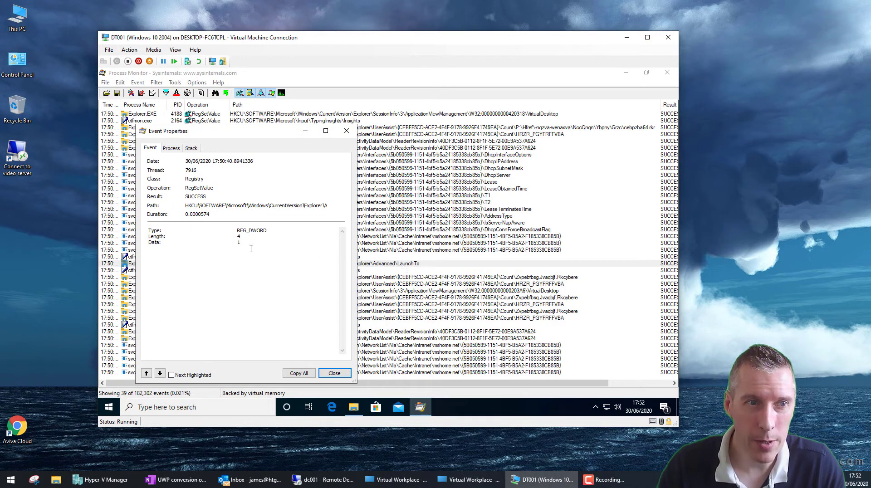
pyautogui.moveTo(242, 232); pyautogui.dragTo(234, 232)
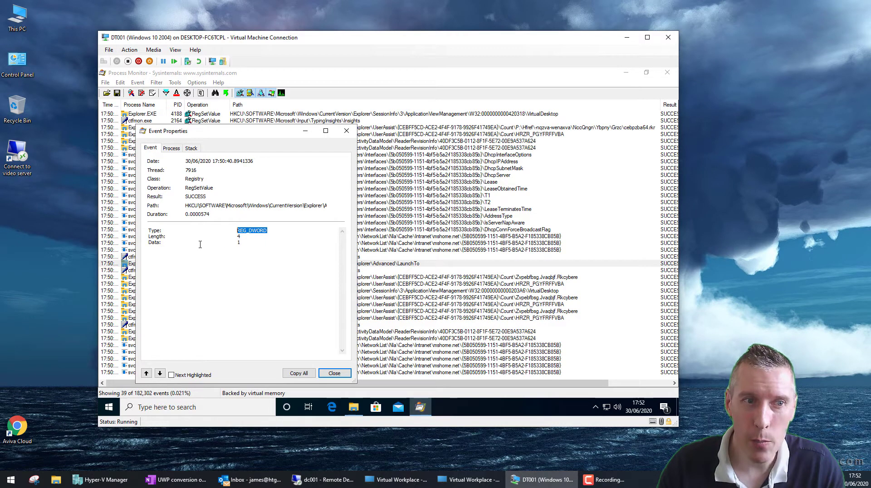
pyautogui.click(240, 244)
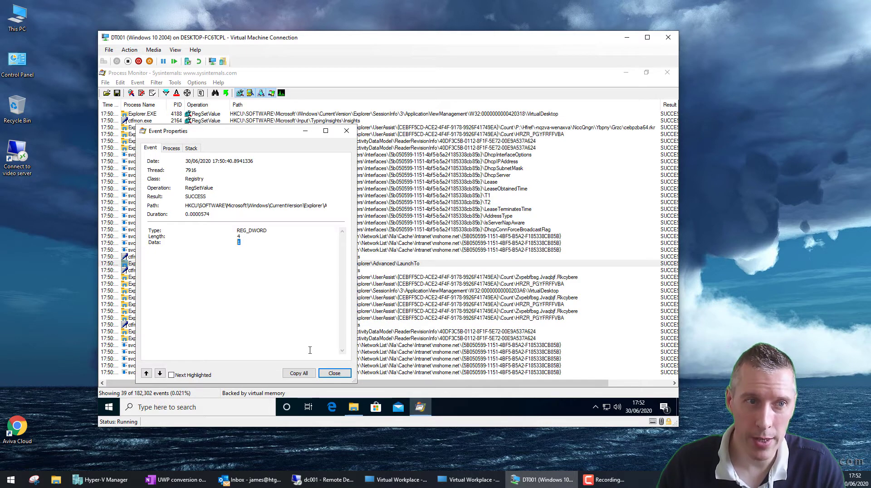
pyautogui.moveTo(185, 205); pyautogui.dragTo(339, 209)
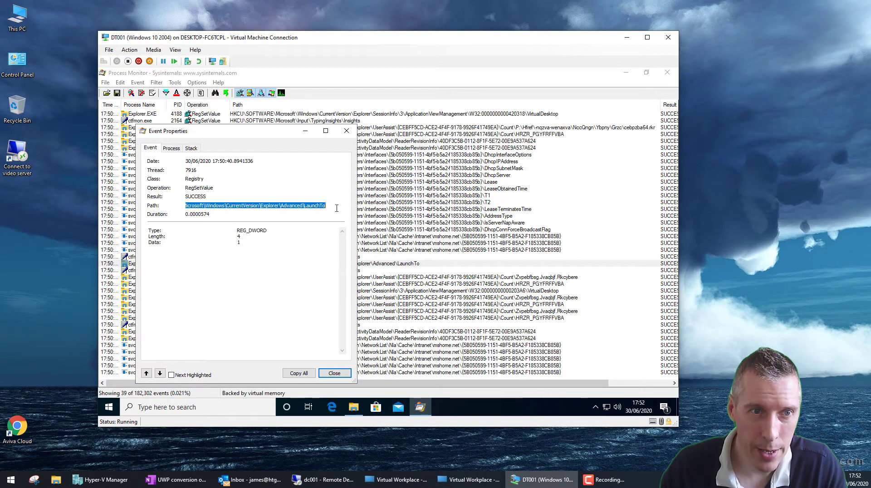
# Step: Launch Notepad from the Run prompt
pyautogui.rightClick(109, 407)
pyautogui.click(136, 363)
pyautogui.write('notepad')
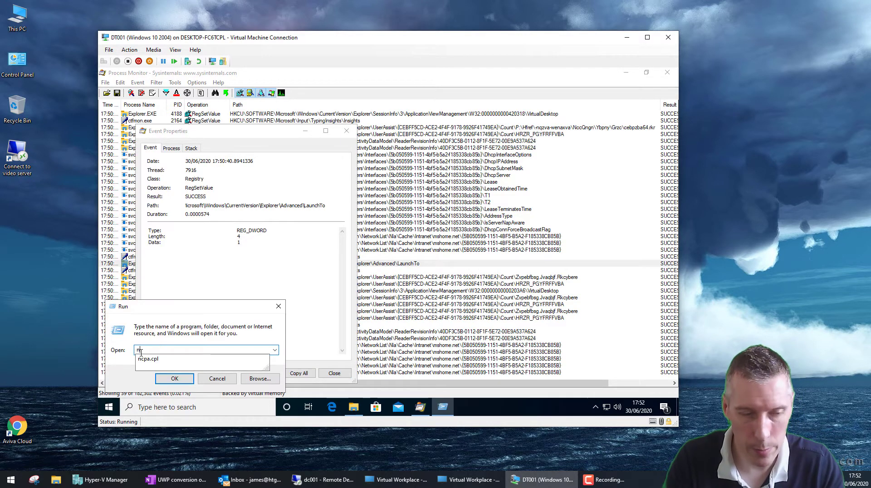
pyautogui.press('Return')
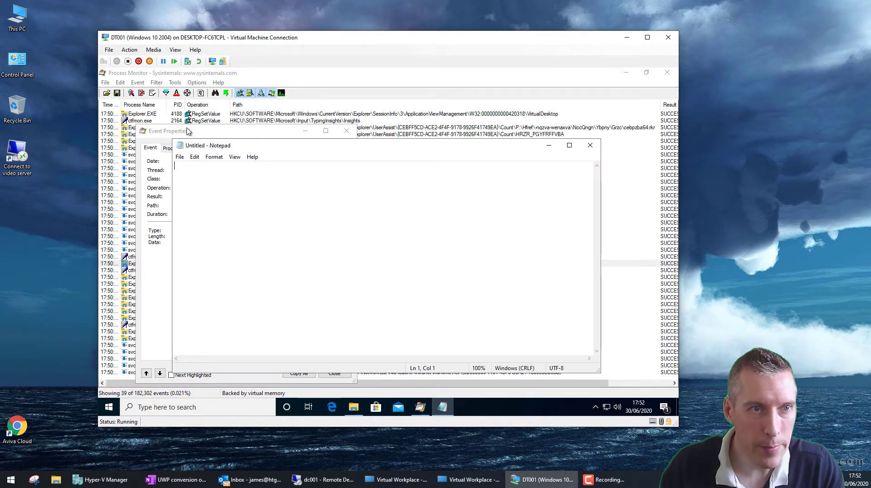
# Step: Paste the LaunchTo registry path from Event Properties into Notepad, adding 'DWORD' below
pyautogui.click(188, 131)
pyautogui.rightClick(214, 205)
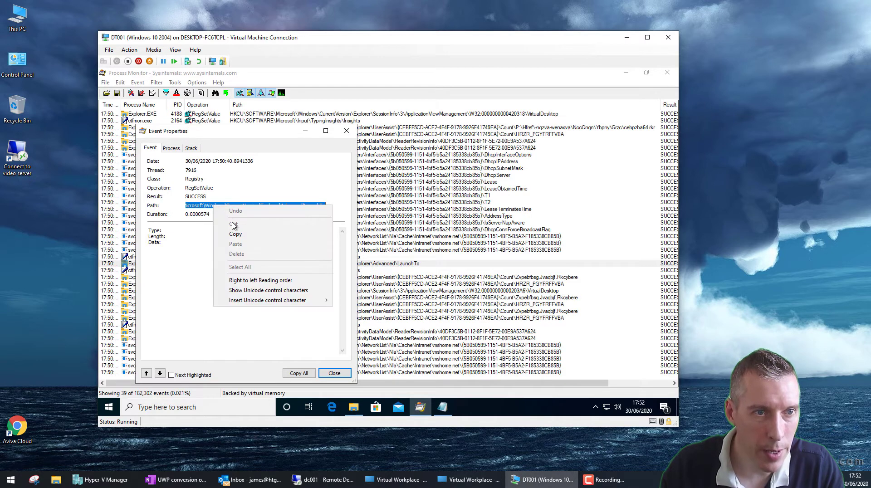
pyautogui.click(247, 234)
pyautogui.click(442, 407)
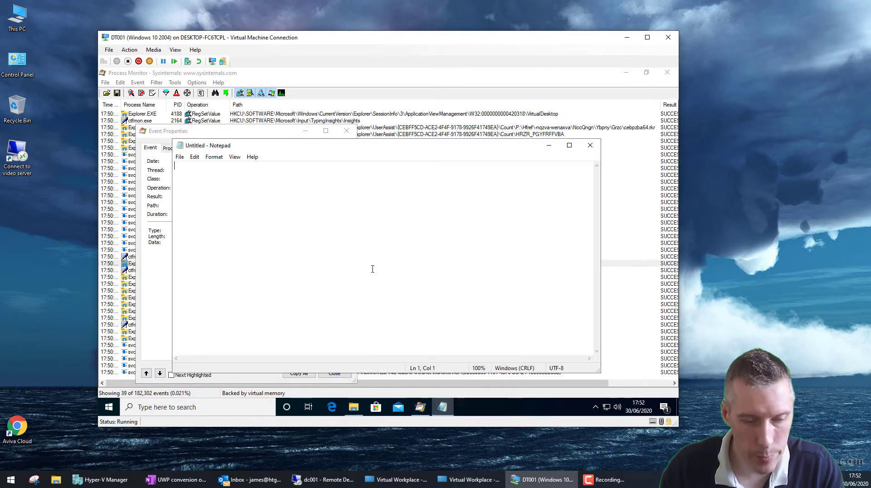
pyautogui.hotkey('ctrl', 'v')
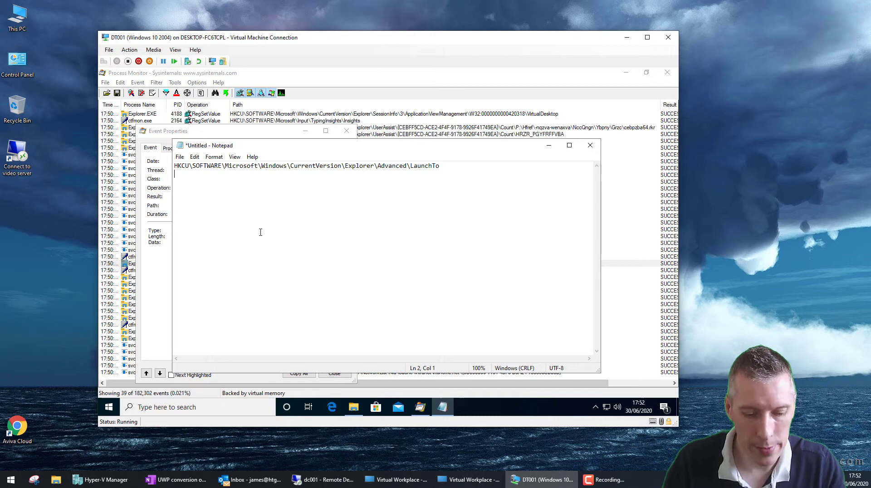
pyautogui.write('DWORD')
# Step: Make the second line REG_DWORD and add the data value 1 on a third line
pyautogui.click(171, 259)
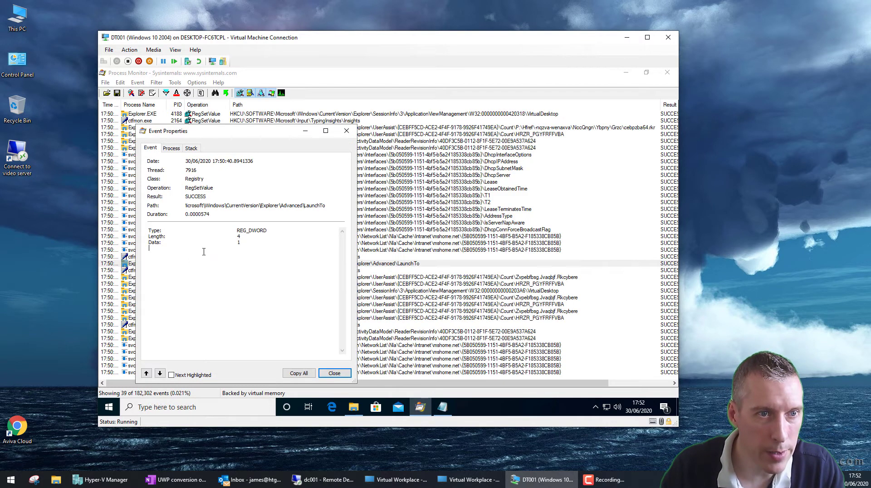
pyautogui.moveTo(271, 233); pyautogui.dragTo(234, 232)
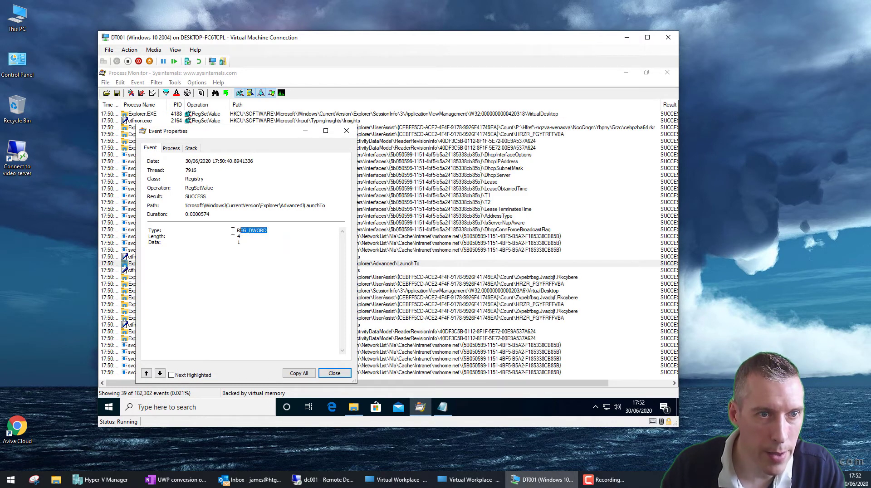
pyautogui.click(443, 407)
pyautogui.press('Home')
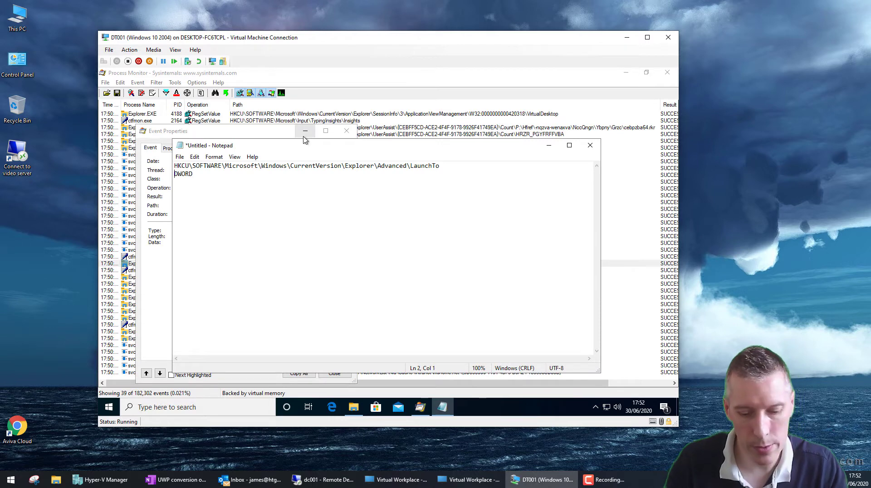
pyautogui.write('REG_')
pyautogui.press('End')
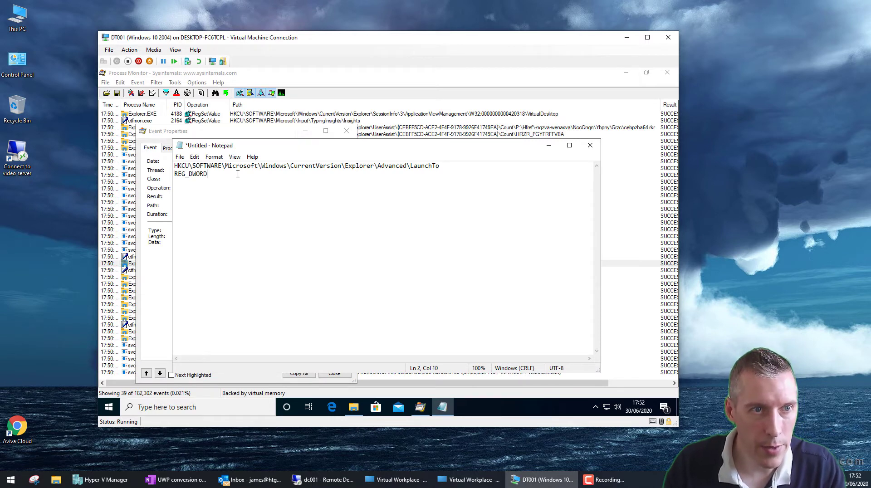
pyautogui.press('Return')
pyautogui.write('1')
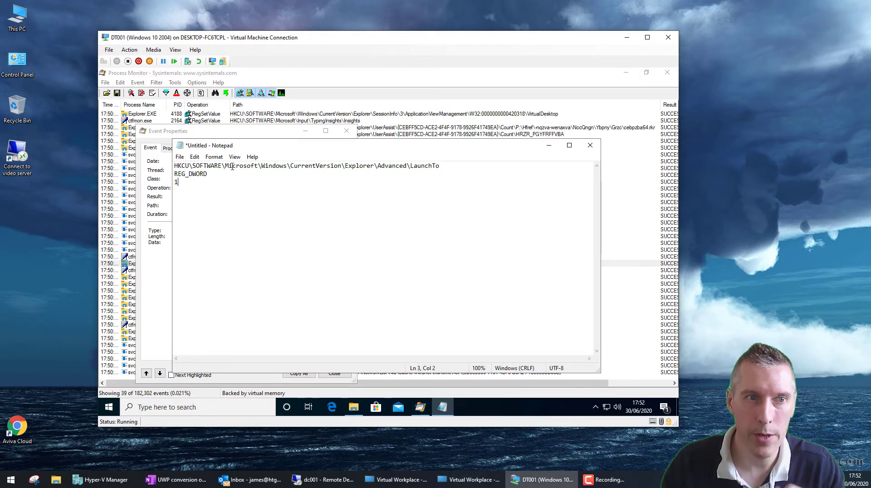
# Step: Close the Event Properties window and Process Monitor
pyautogui.click(234, 136)
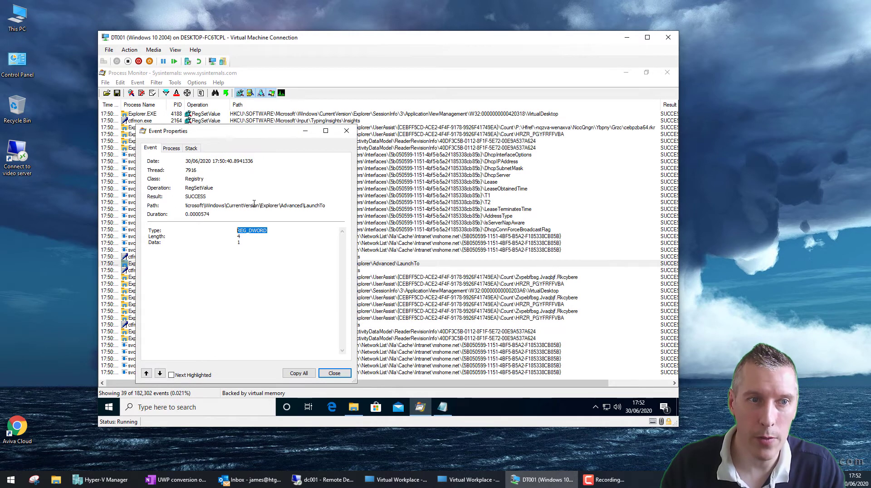
pyautogui.click(334, 374)
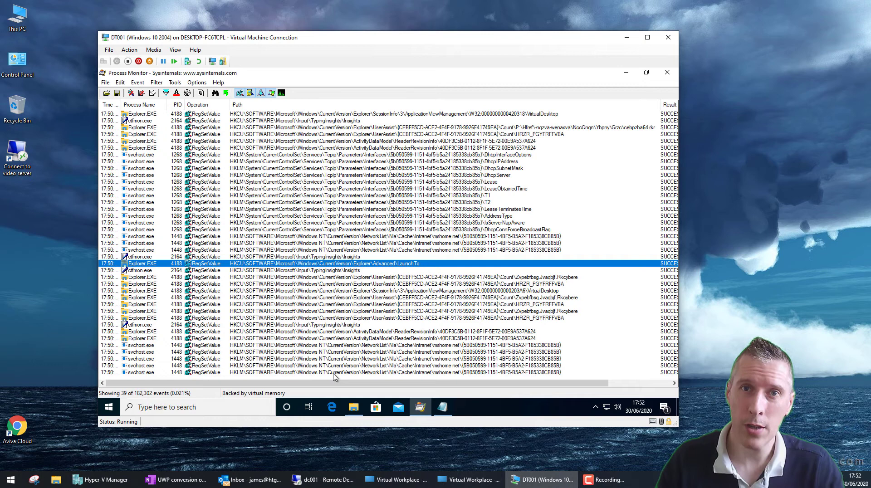
pyautogui.click(667, 72)
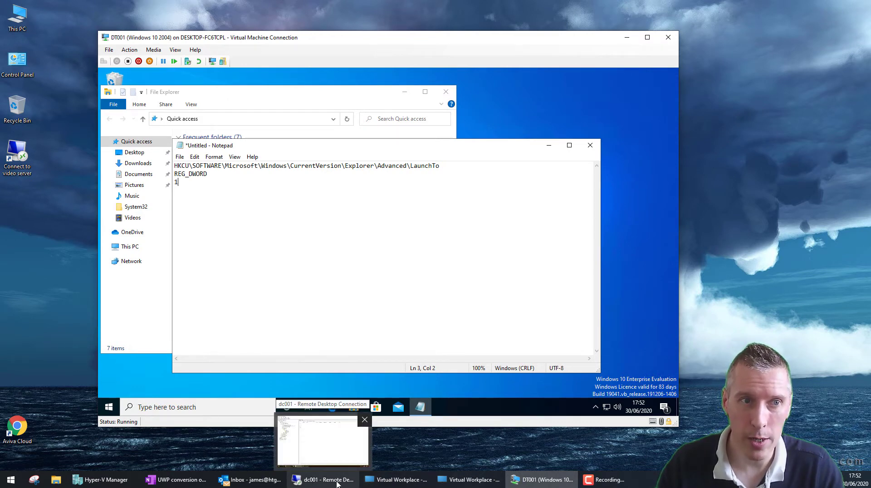
# Step: On the domain controller, create GPO U_ChangeFileExplorerDefaultView_0 linked to the Single-user OU
pyautogui.click(337, 484)
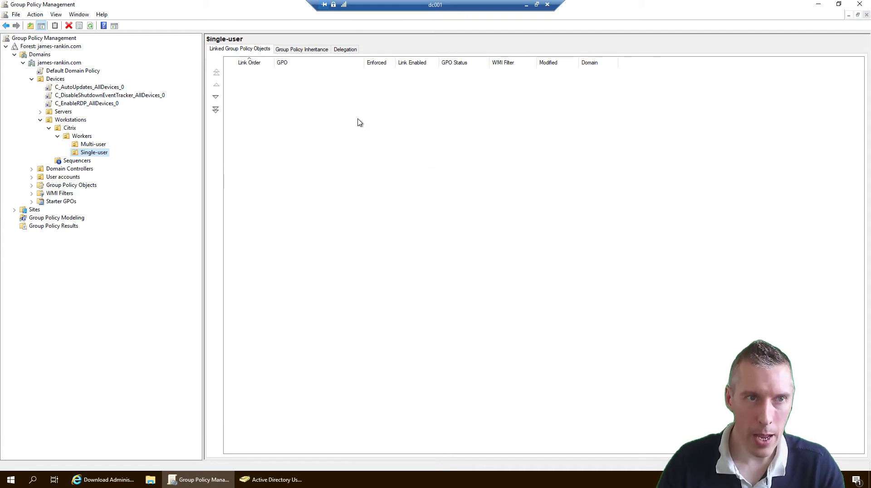
pyautogui.rightClick(93, 155)
pyautogui.click(118, 160)
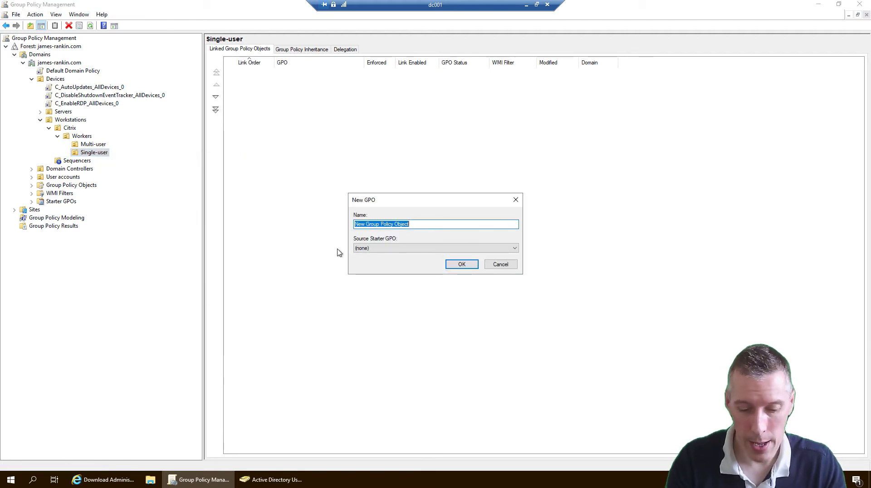
pyautogui.write('U_ChangeFileExplo')
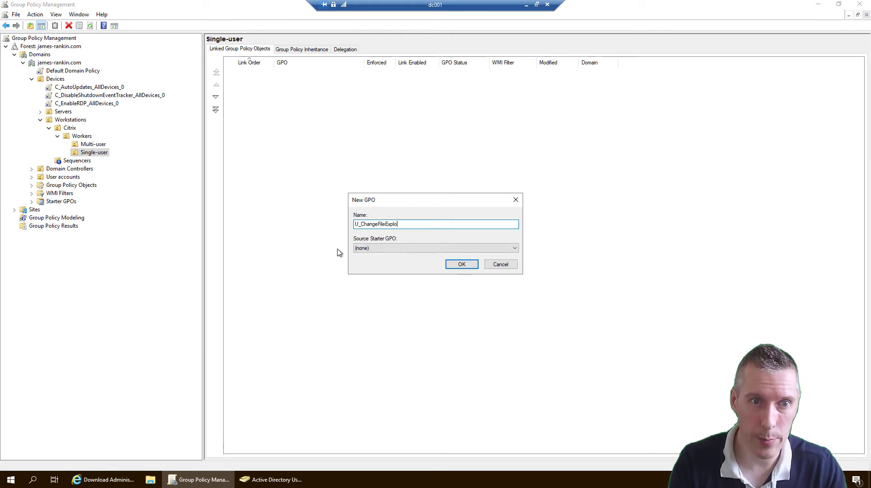
pyautogui.write('rerDefault')
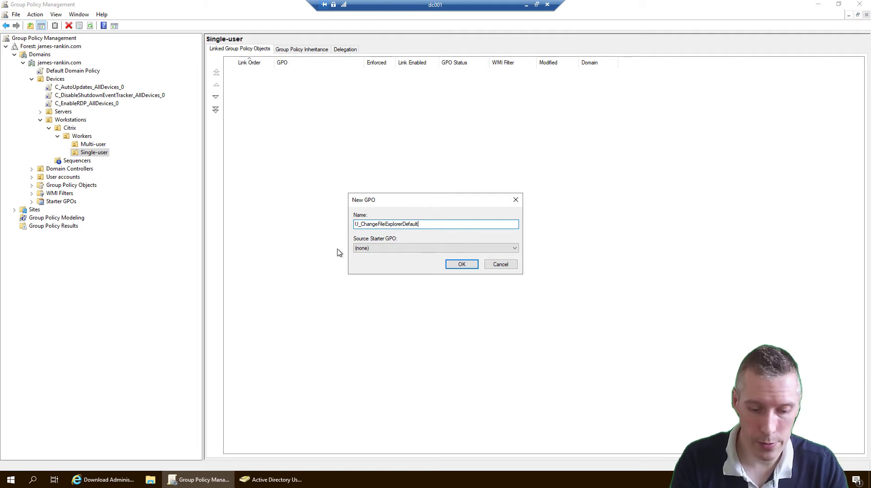
pyautogui.write('View_0')
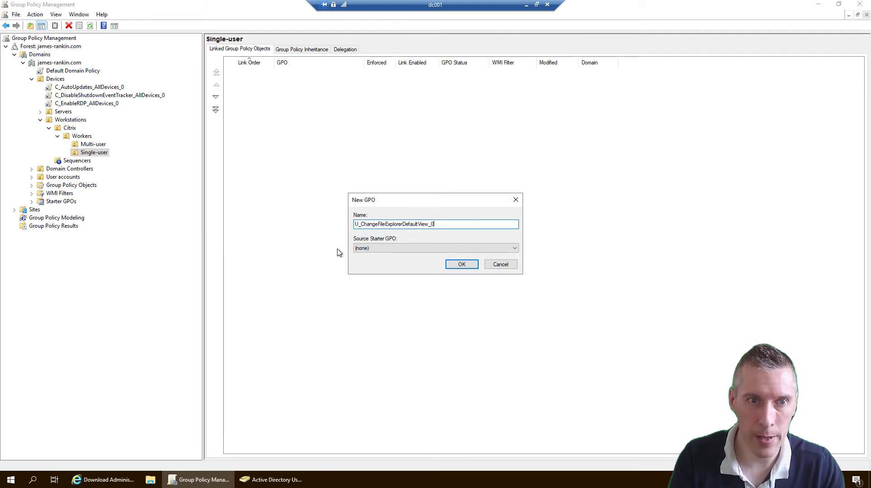
pyautogui.press('Return')
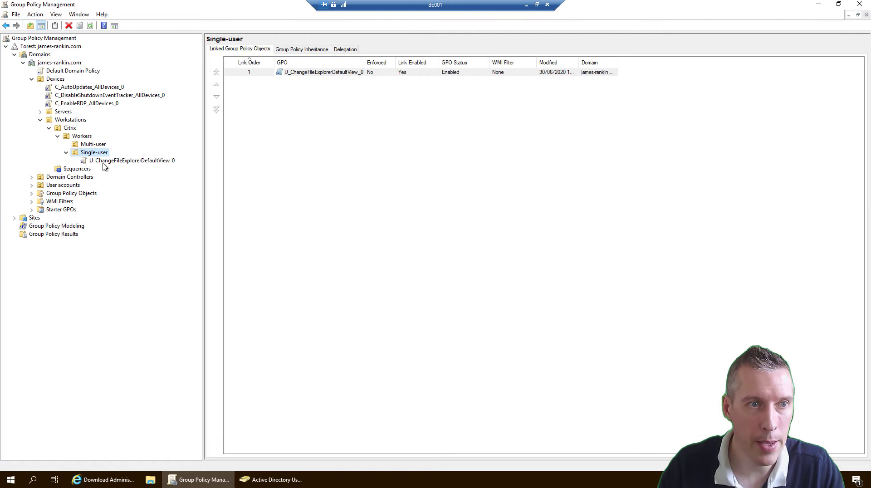
# Step: Open the U_ChangeFileExplorerDefaultView_0 GPO for editing
pyautogui.click(105, 162)
pyautogui.rightClick(104, 163)
pyautogui.click(131, 171)
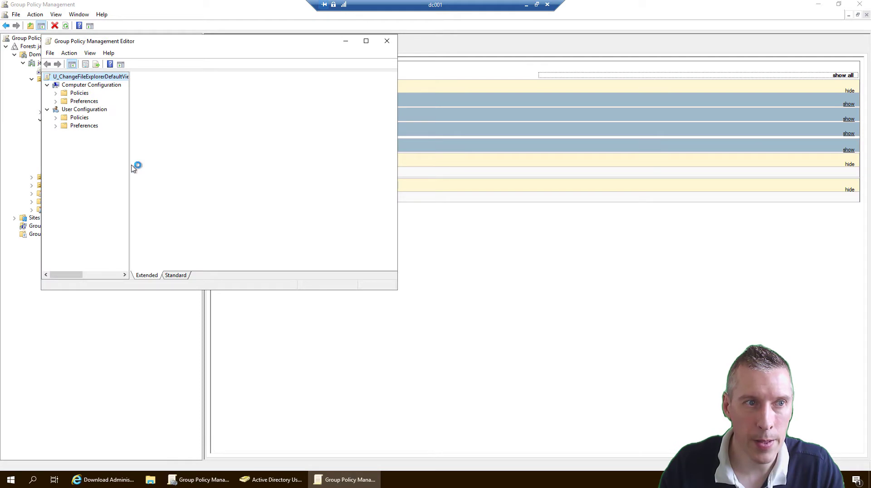
# Step: Start a new Registry Item under User Configuration > Preferences > Windows Settings > Registry
pyautogui.click(56, 126)
pyautogui.click(63, 134)
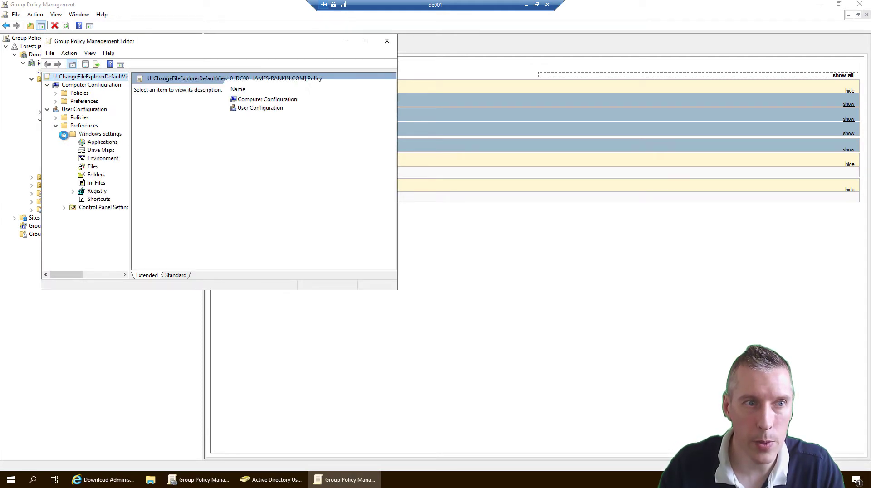
pyautogui.click(94, 192)
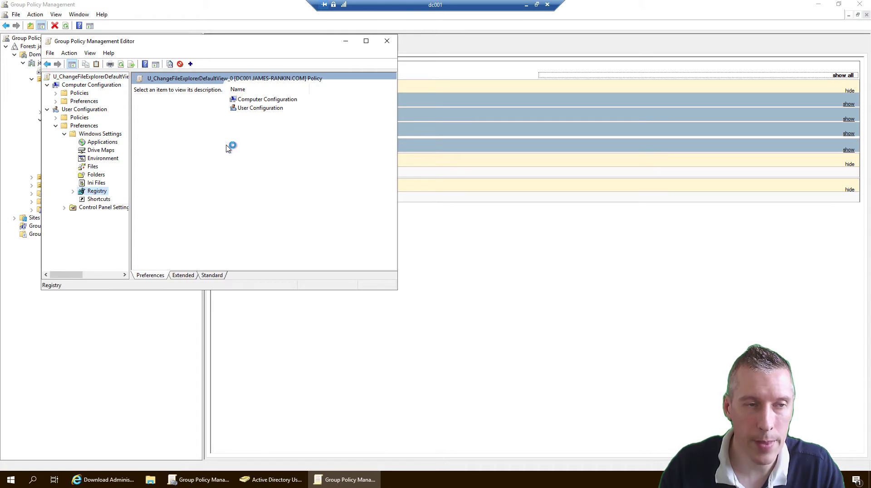
pyautogui.rightClick(242, 137)
pyautogui.moveTo(261, 140)
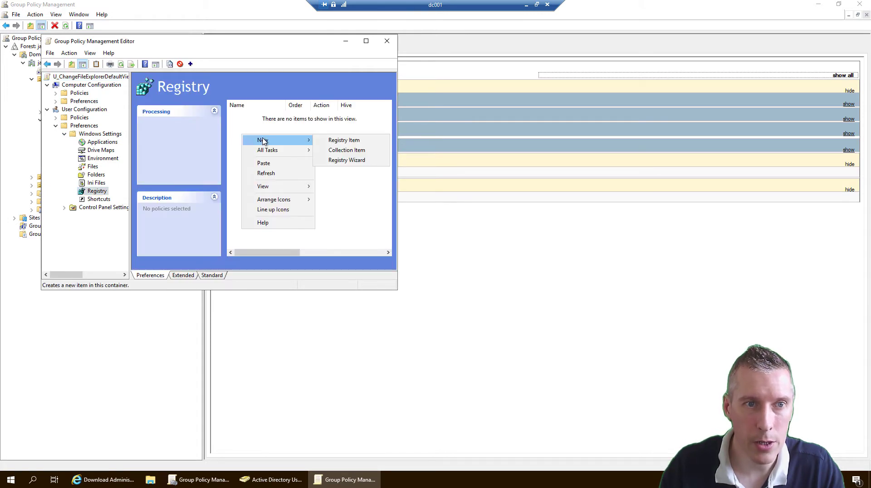
pyautogui.click(345, 140)
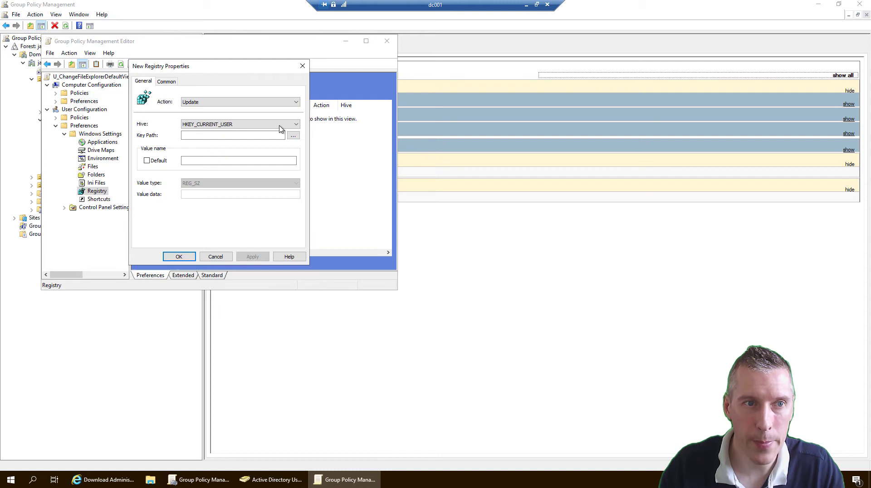
# Step: Set the action to Replace and paste the copied LaunchTo path from Notepad as Key Path
pyautogui.click(209, 103)
pyautogui.click(217, 116)
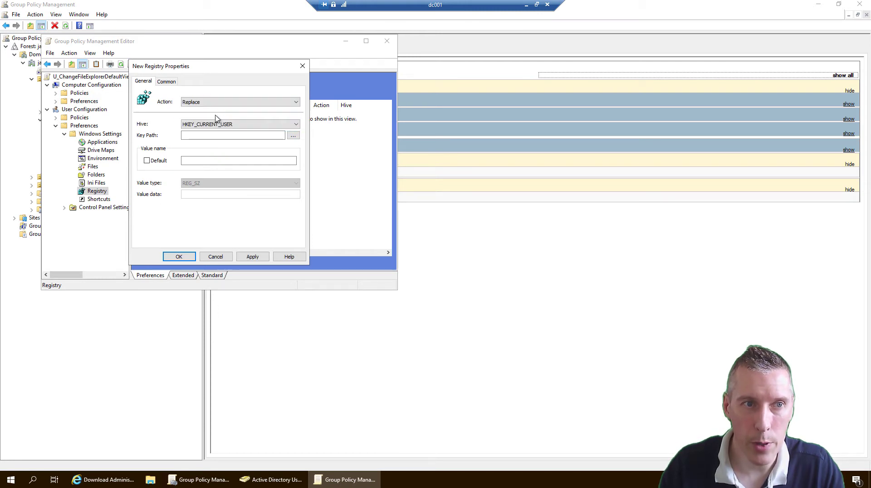
pyautogui.click(526, 6)
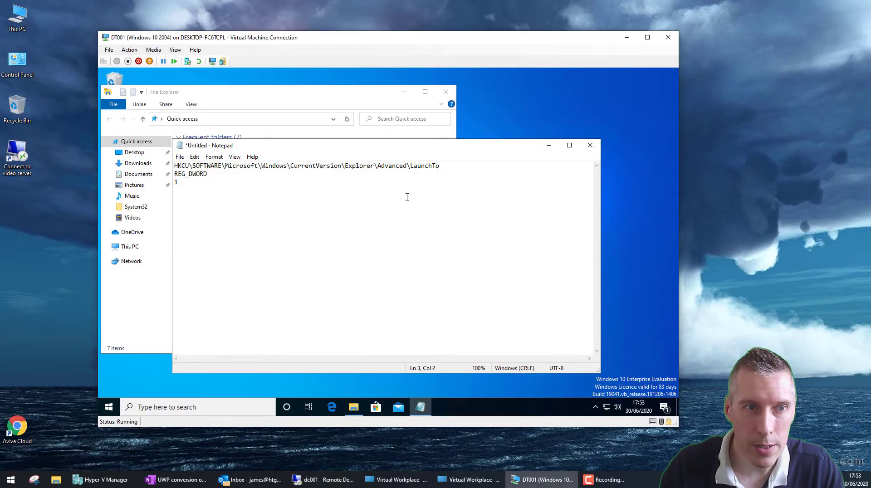
pyautogui.moveTo(193, 166); pyautogui.dragTo(442, 167)
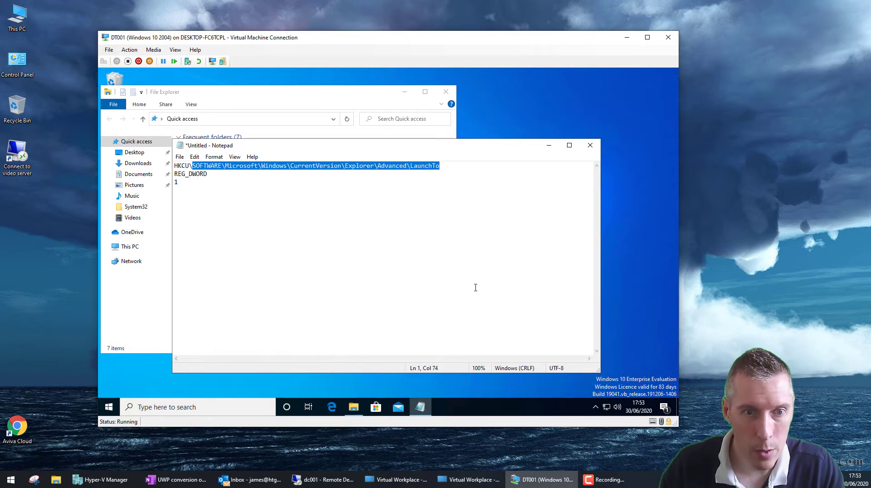
pyautogui.click(323, 479)
pyautogui.click(188, 134)
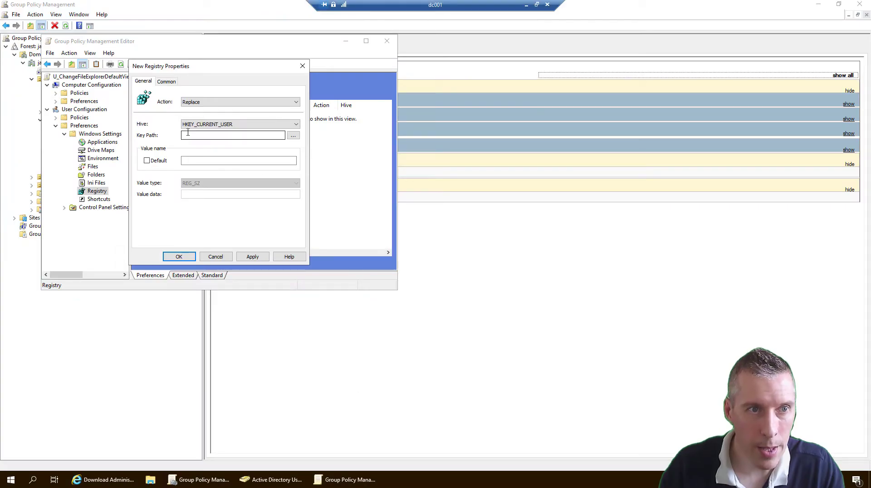
pyautogui.hotkey('ctrl', 'v')
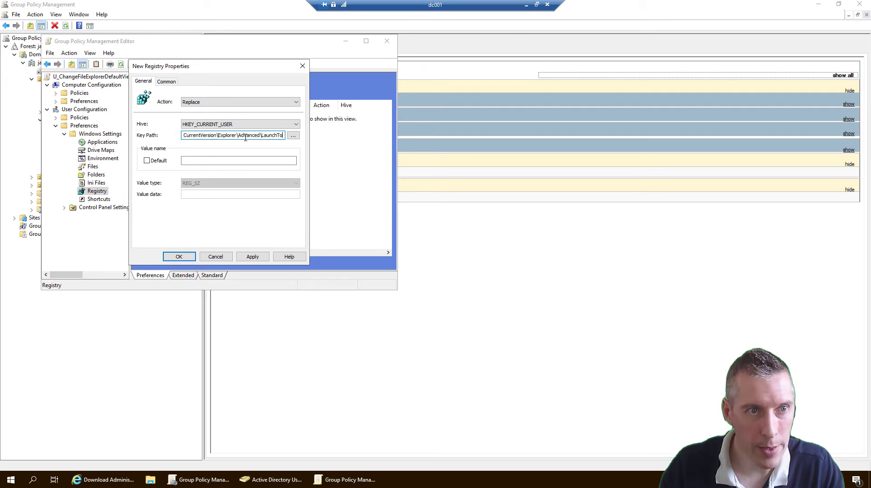
# Step: Trim \LaunchTo off the key path and enter LaunchTo as the value name
pyautogui.click(213, 160)
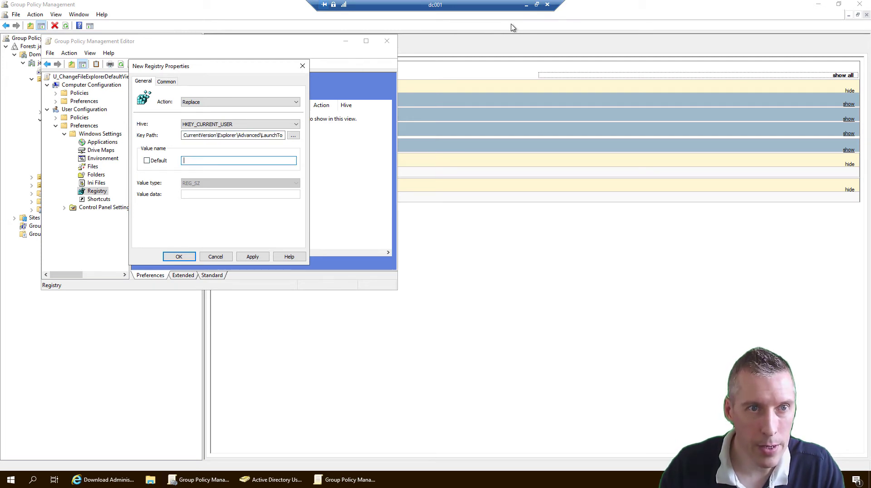
pyautogui.moveTo(259, 136); pyautogui.dragTo(303, 134)
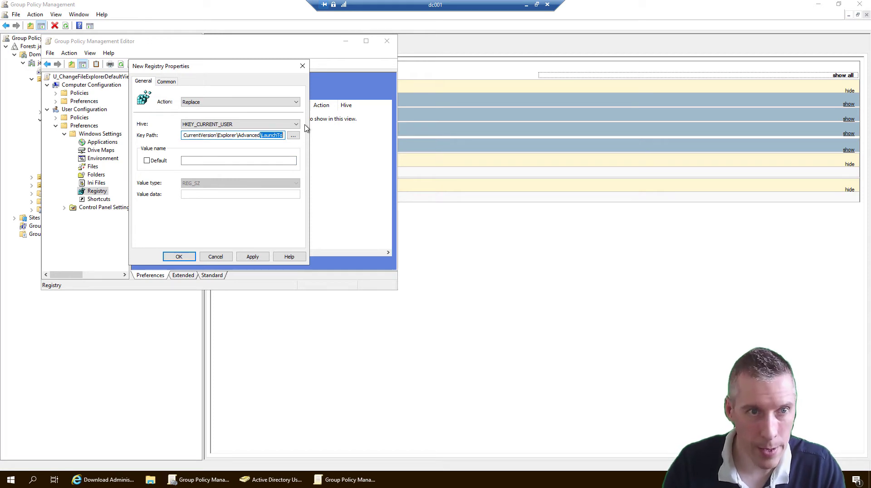
pyautogui.hotkey('ctrl', 'x')
pyautogui.press('Tab')
pyautogui.press('Tab')
pyautogui.press('Tab')
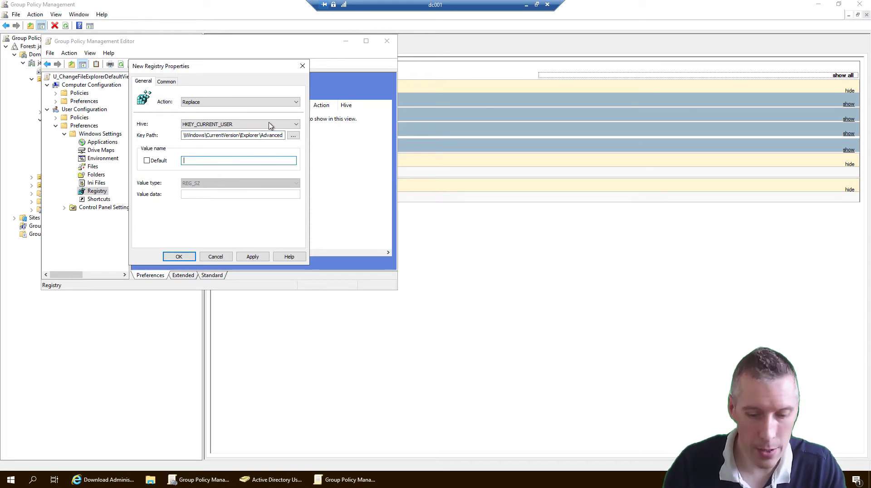
pyautogui.write('LaunchTo')
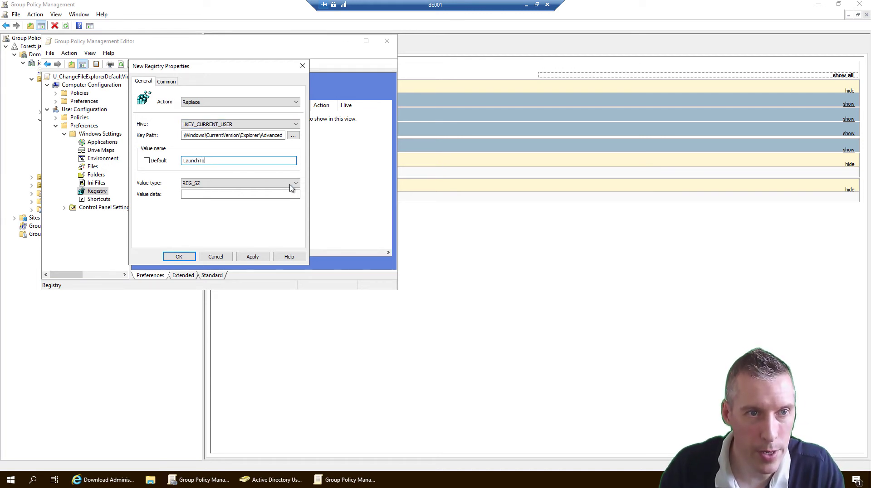
# Step: Set value type REG_DWORD, base Decimal, value data 1, and confirm the item
pyautogui.click(293, 183)
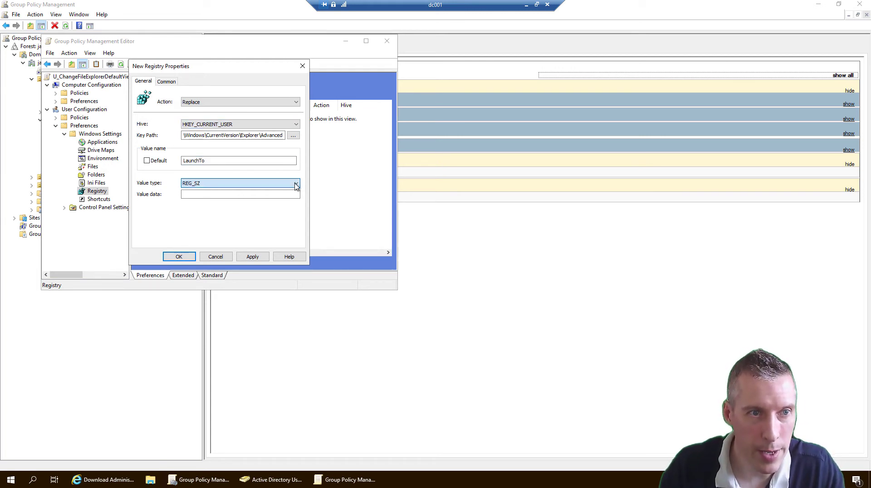
pyautogui.click(217, 202)
pyautogui.click(212, 195)
pyautogui.write('0')
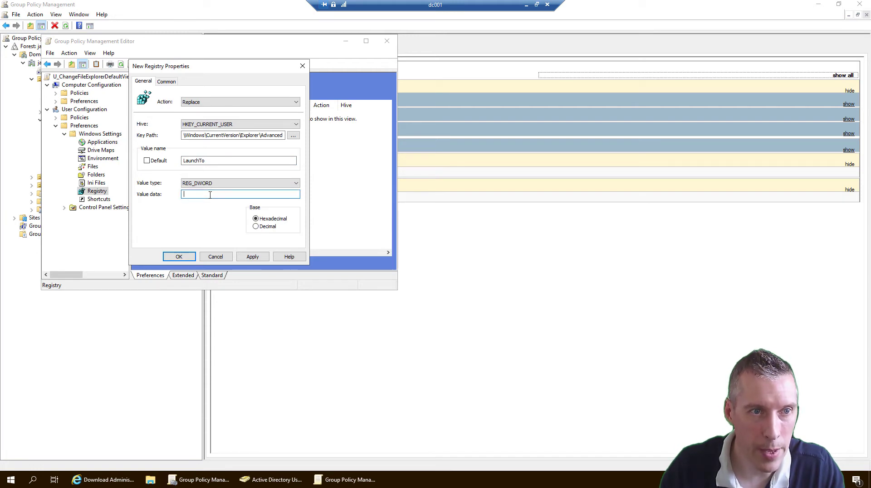
pyautogui.click(255, 226)
pyautogui.click(183, 194)
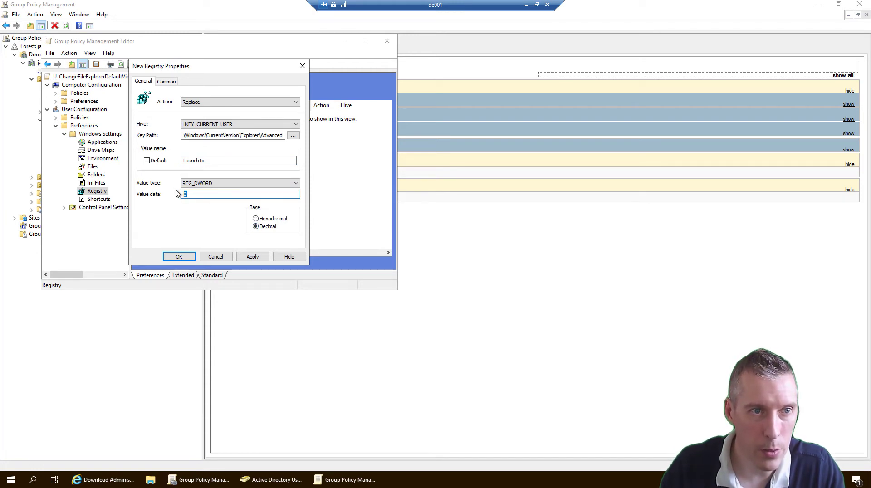
pyautogui.click(190, 257)
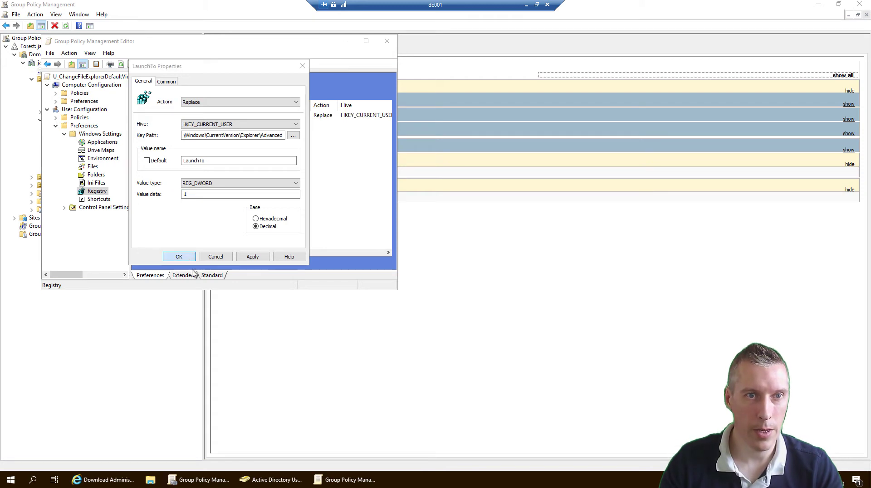
# Step: Widen the Key column to verify the LaunchTo item's full path, then close the editor
pyautogui.click(365, 41)
pyautogui.click(210, 78)
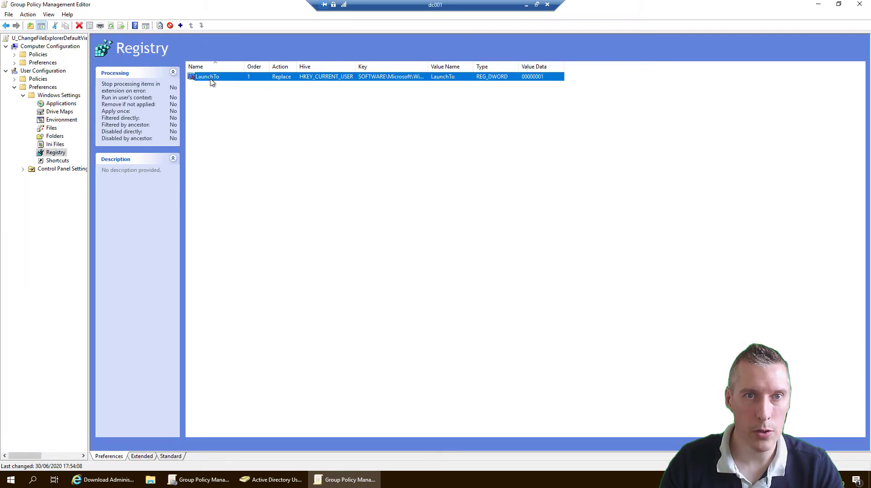
pyautogui.doubleClick(428, 67)
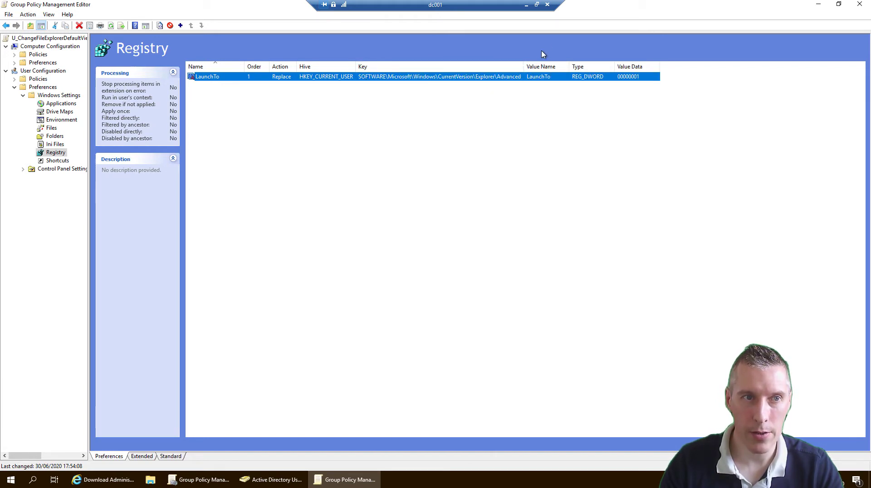
pyautogui.click(859, 4)
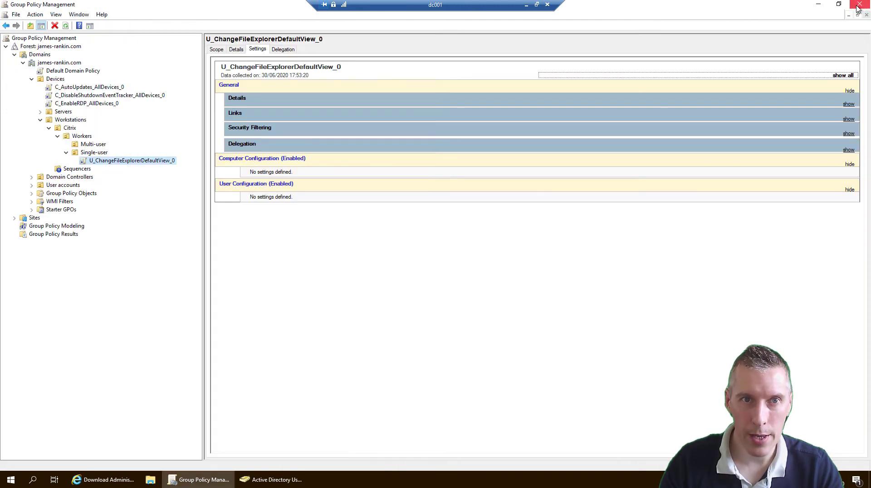
# Step: Close Notepad without saving the notes and close File Explorer in the VM
pyautogui.click(526, 6)
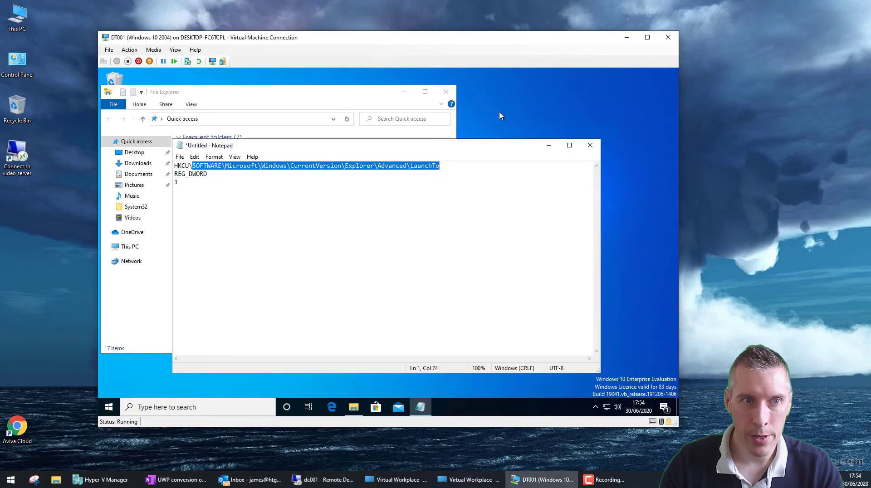
pyautogui.click(589, 146)
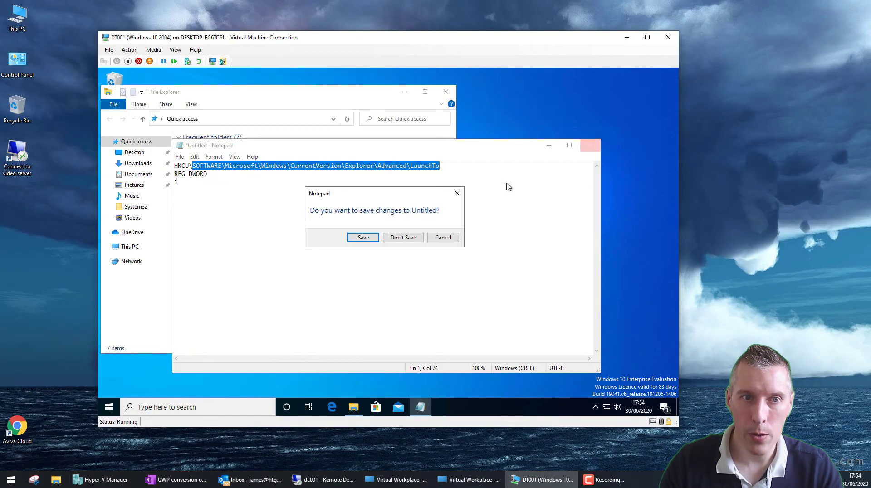
pyautogui.click(396, 238)
pyautogui.click(446, 92)
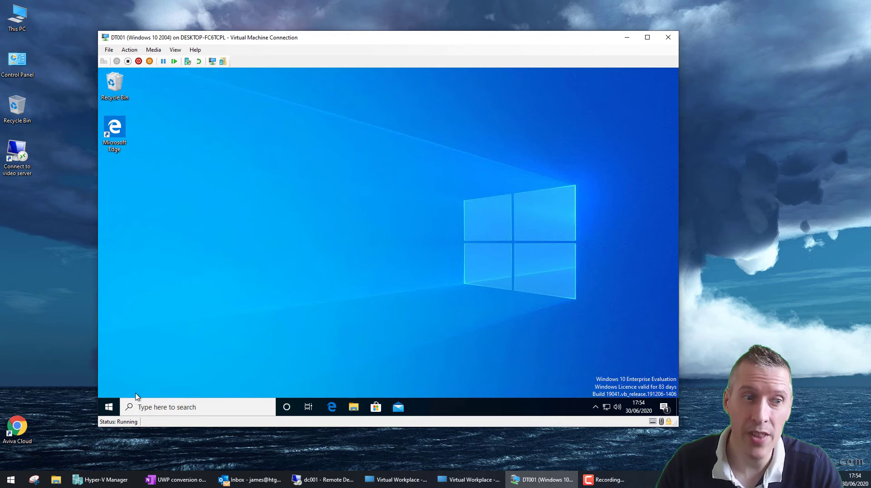
# Step: Sign the current user out from the Start button's Shut down or sign out menu
pyautogui.rightClick(109, 407)
pyautogui.moveTo(148, 386)
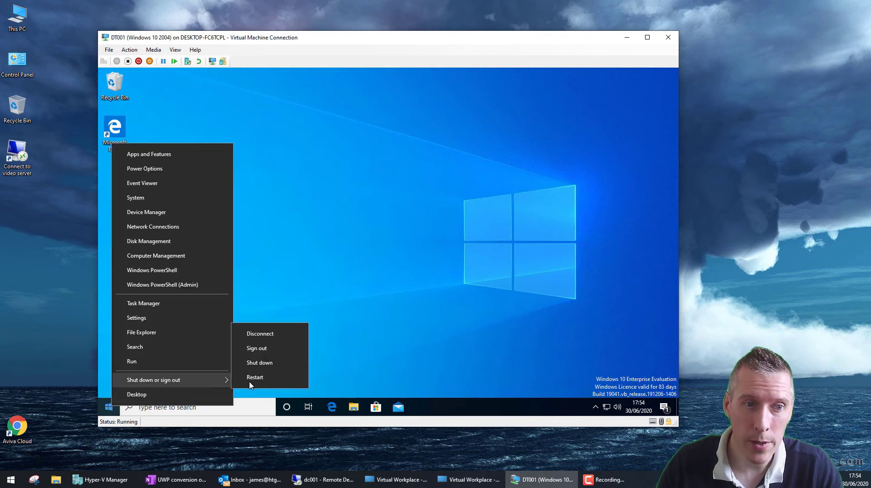
pyautogui.click(268, 349)
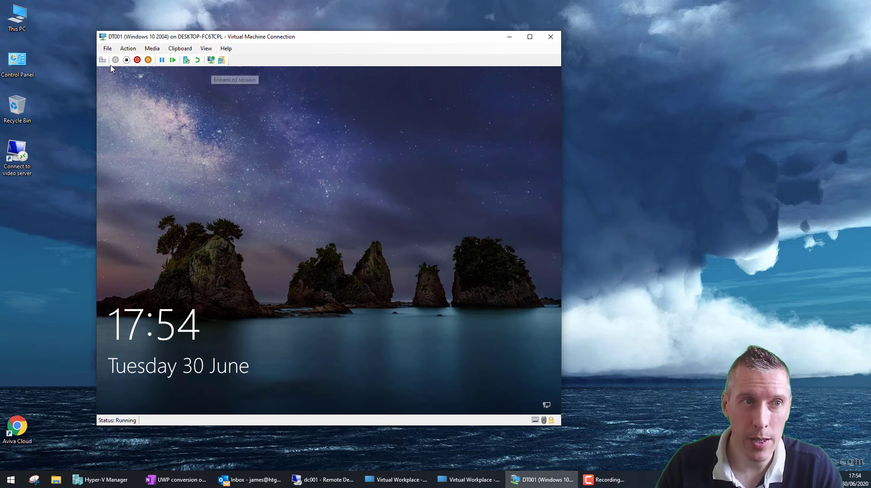
# Step: From the lock screen, sign in as Other user with the test user's username and password
pyautogui.click(114, 94)
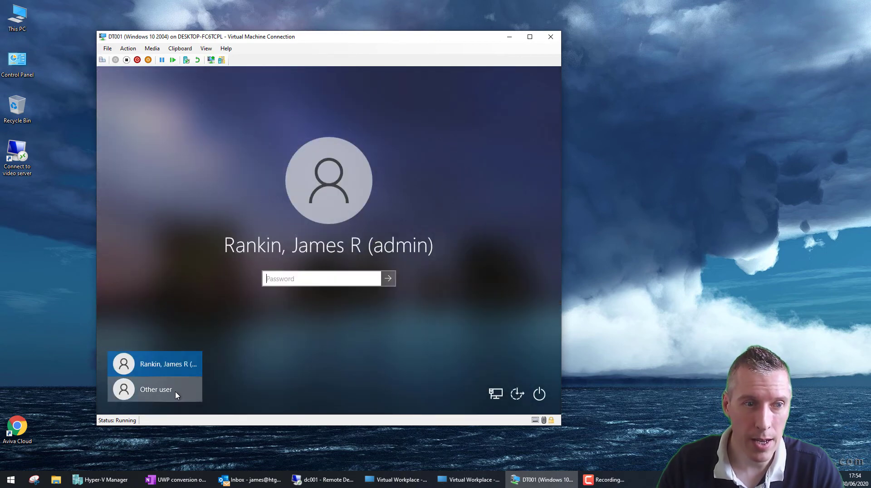
pyautogui.click(183, 388)
pyautogui.press('Tab')
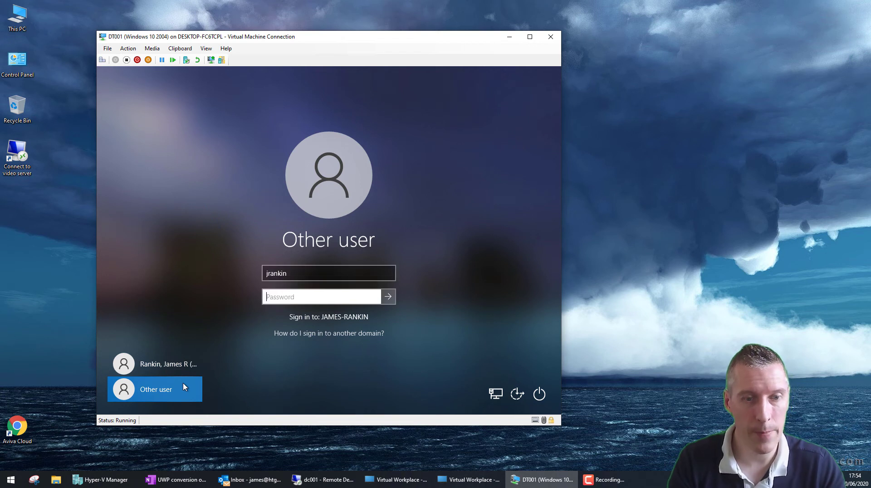
pyautogui.write('Password123')
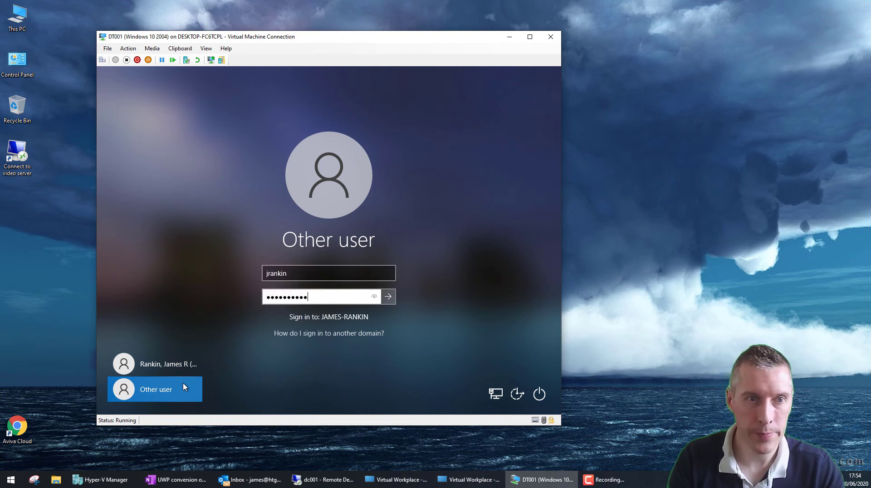
pyautogui.press('Return')
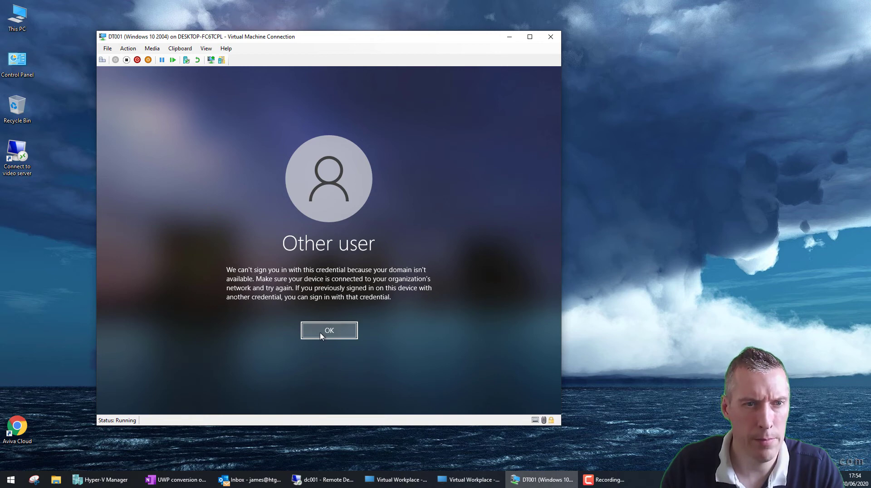
# Step: Dismiss the domain unavailable error and sign in again with the test user's credentials
pyautogui.click(320, 336)
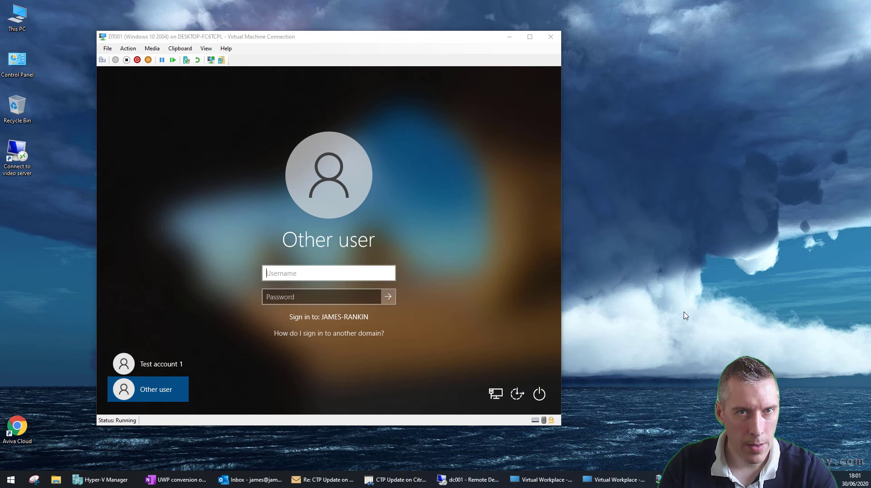
pyautogui.click(295, 274)
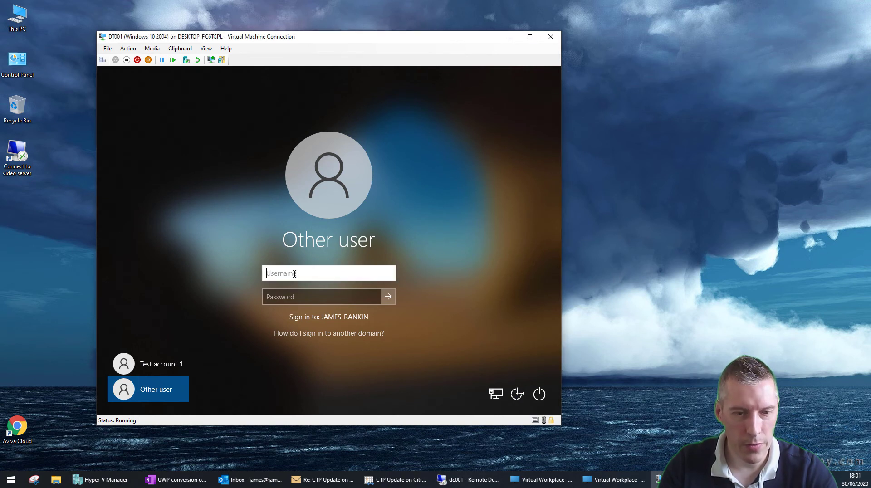
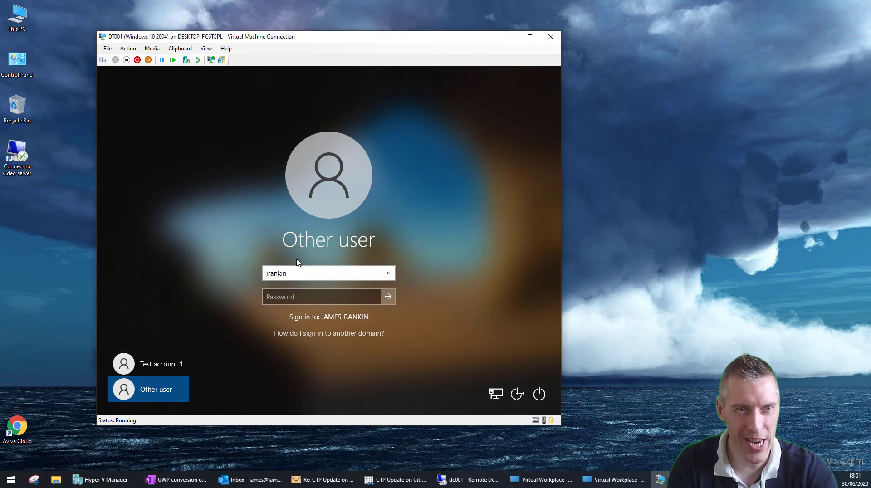
pyautogui.press('Tab')
pyautogui.write('**********')
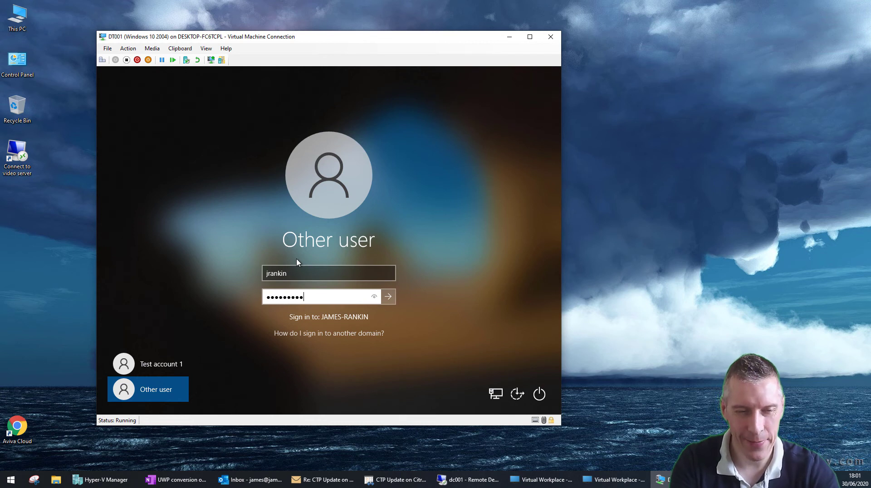
pyautogui.press('Return')
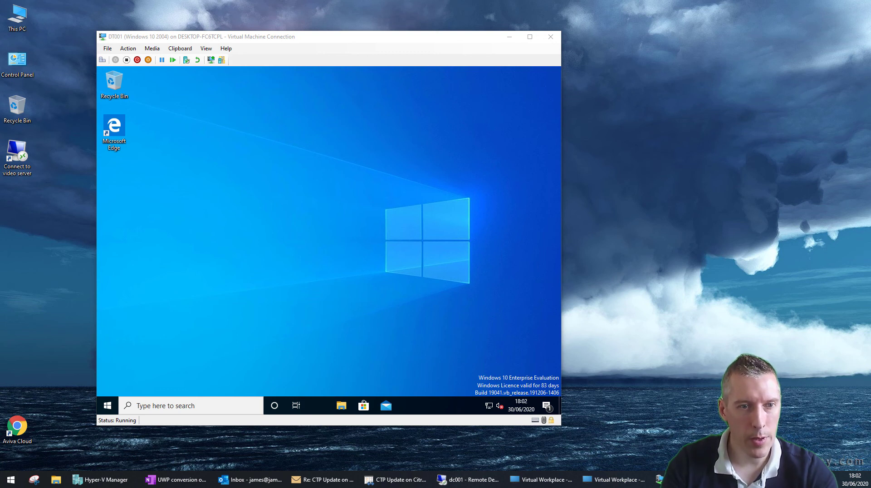
# Step: Launch File Explorer from the DT001 taskbar and confirm it opens on This PC
pyautogui.click(326, 140)
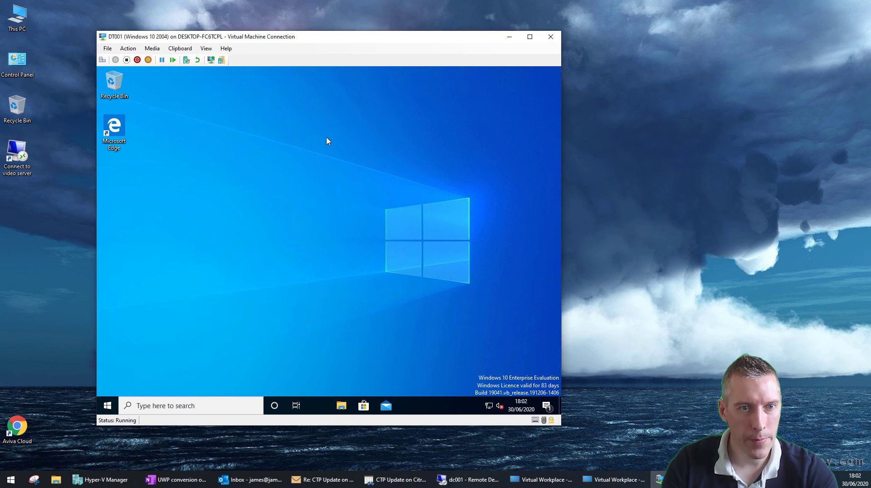
pyautogui.click(341, 406)
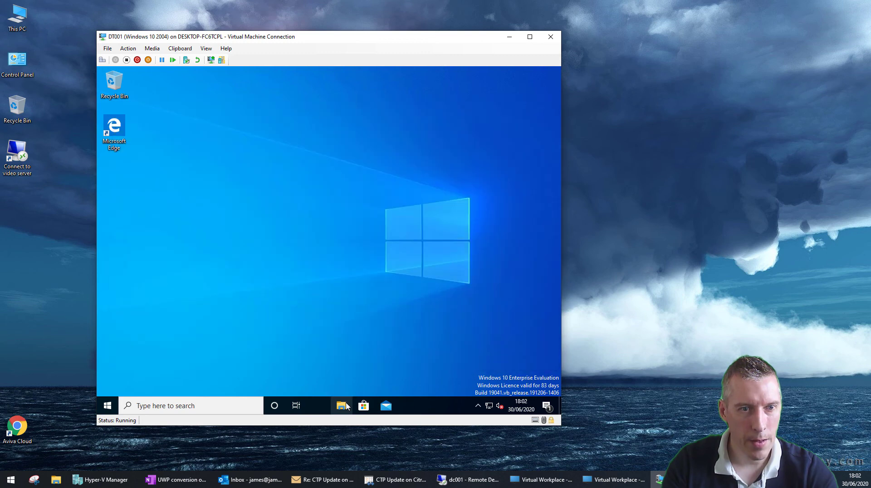
pyautogui.click(345, 405)
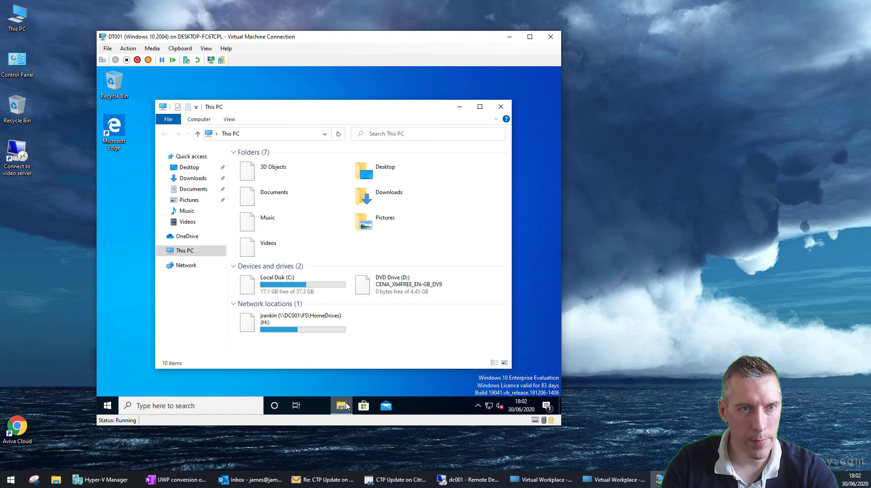